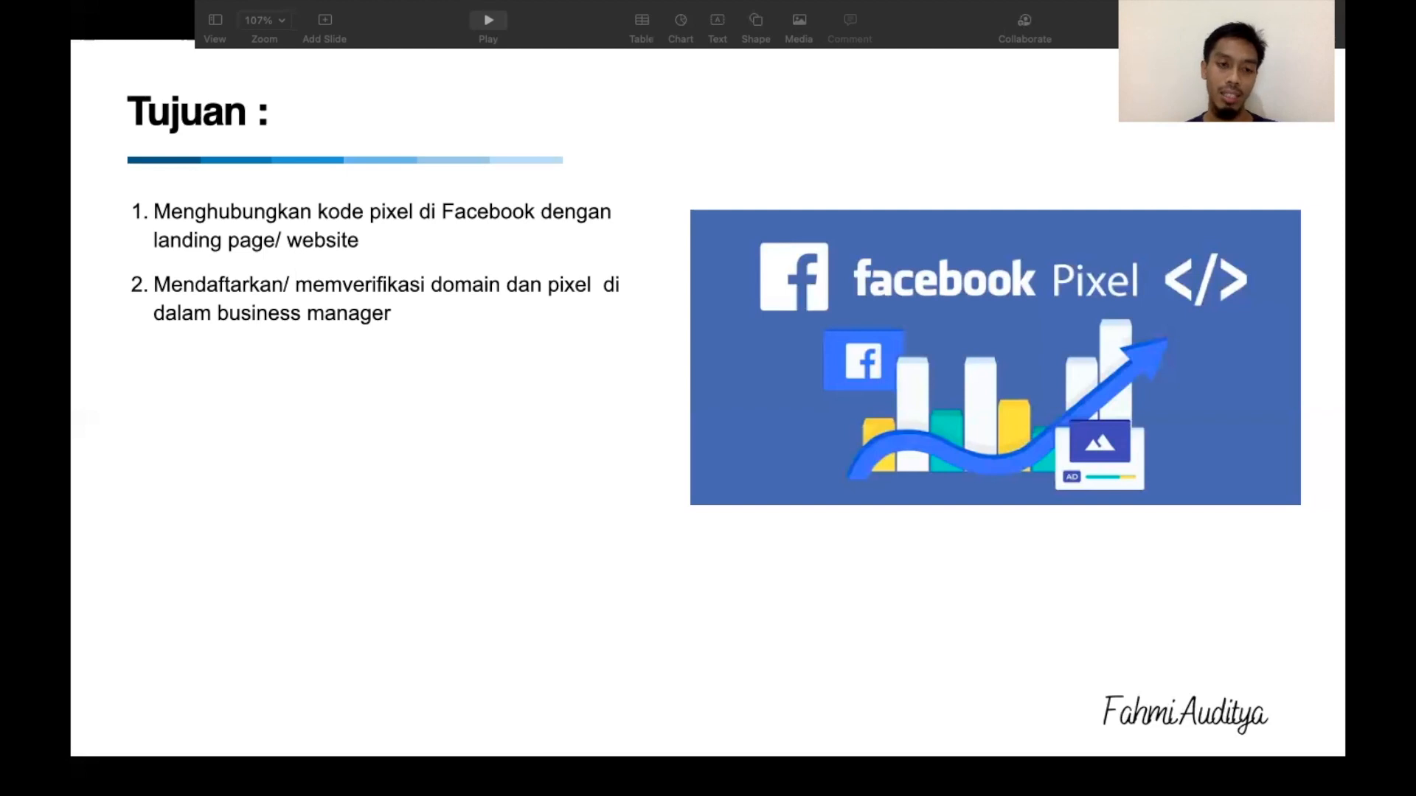
key("Right")
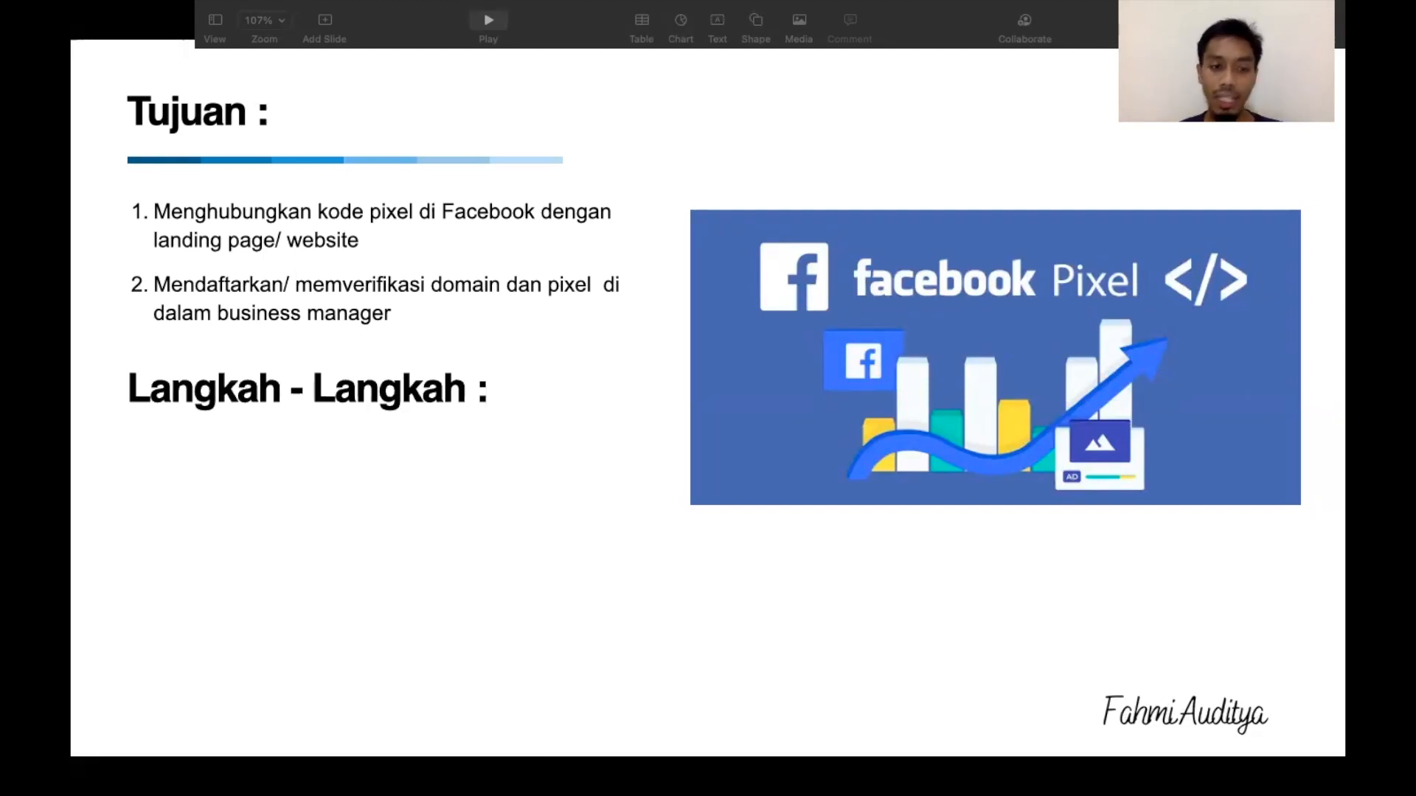
key("Right")
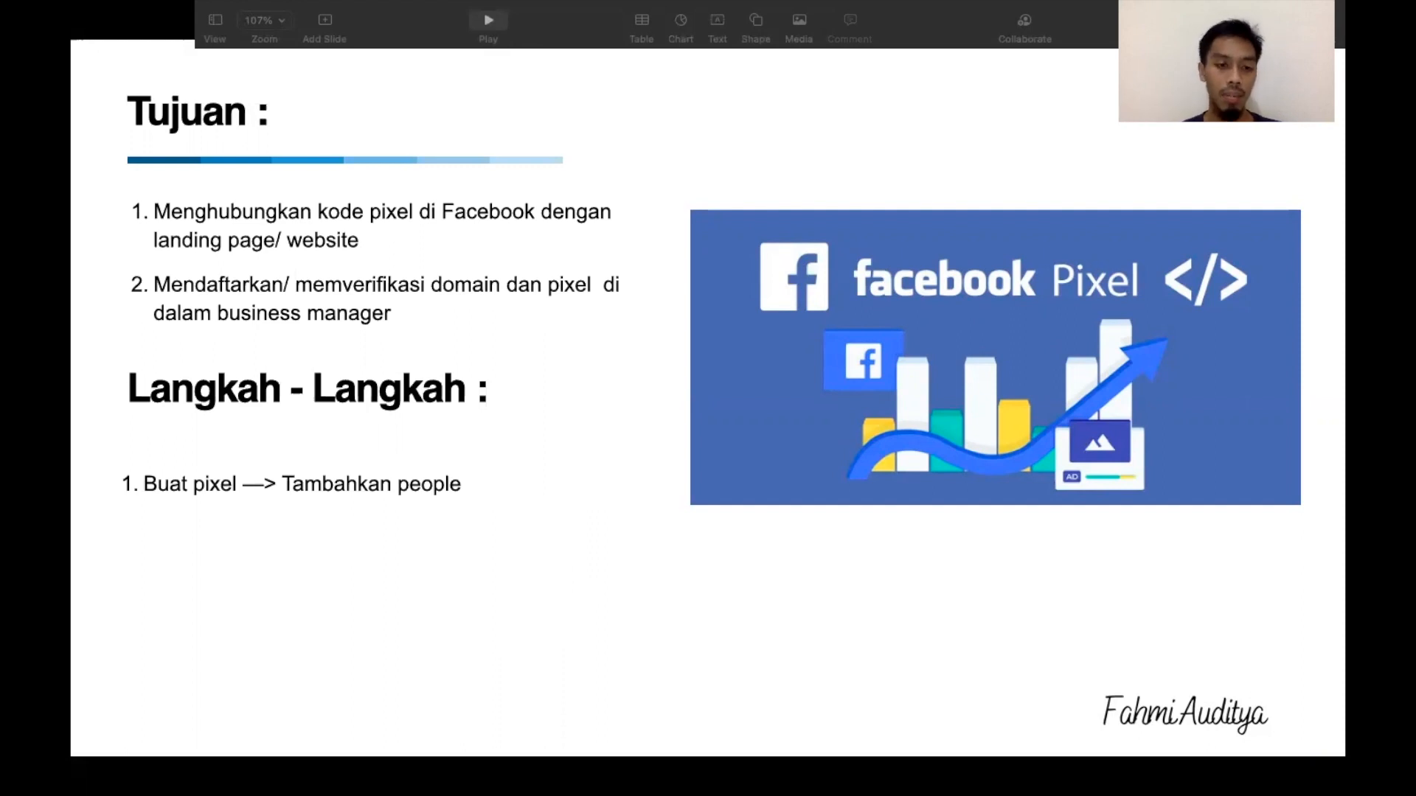
key("Right")
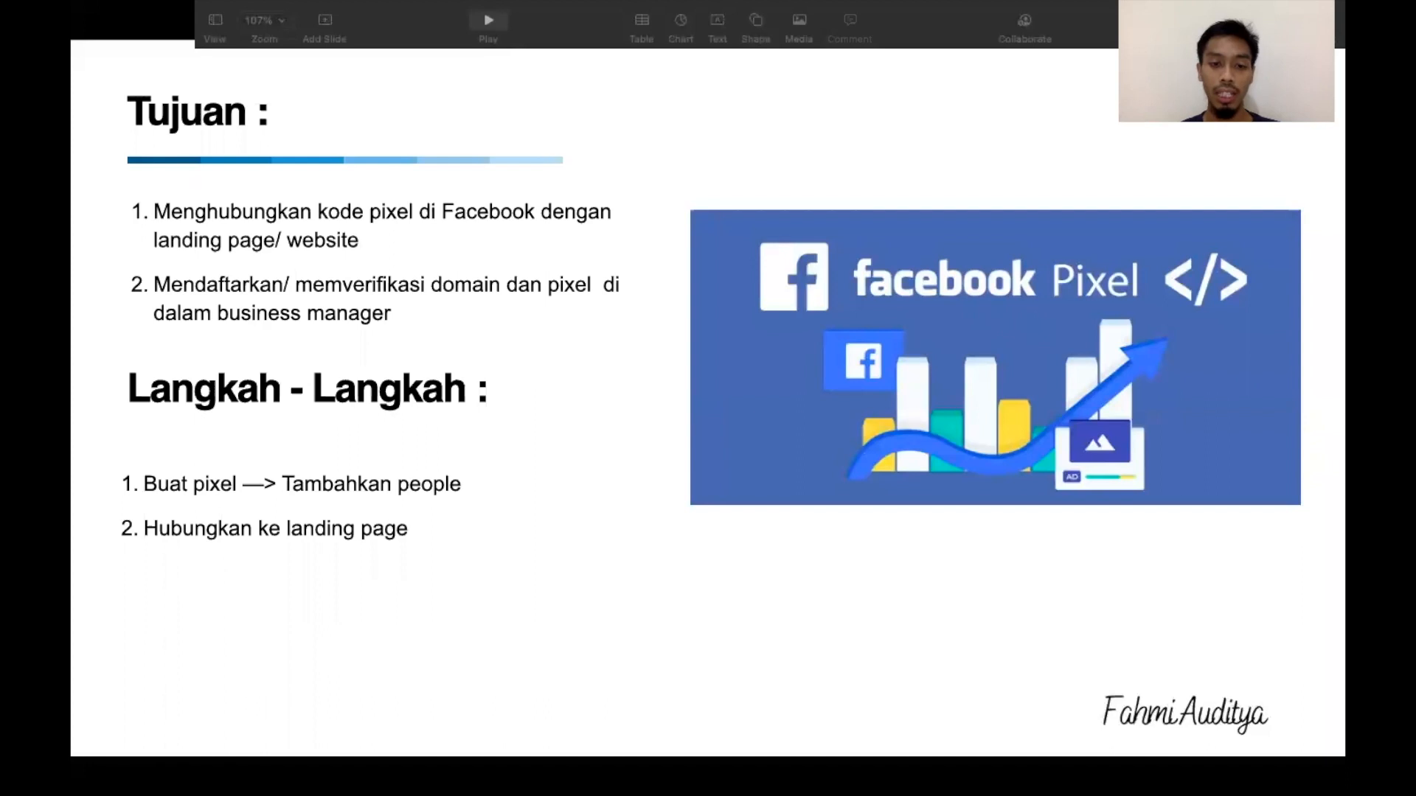
key("Right")
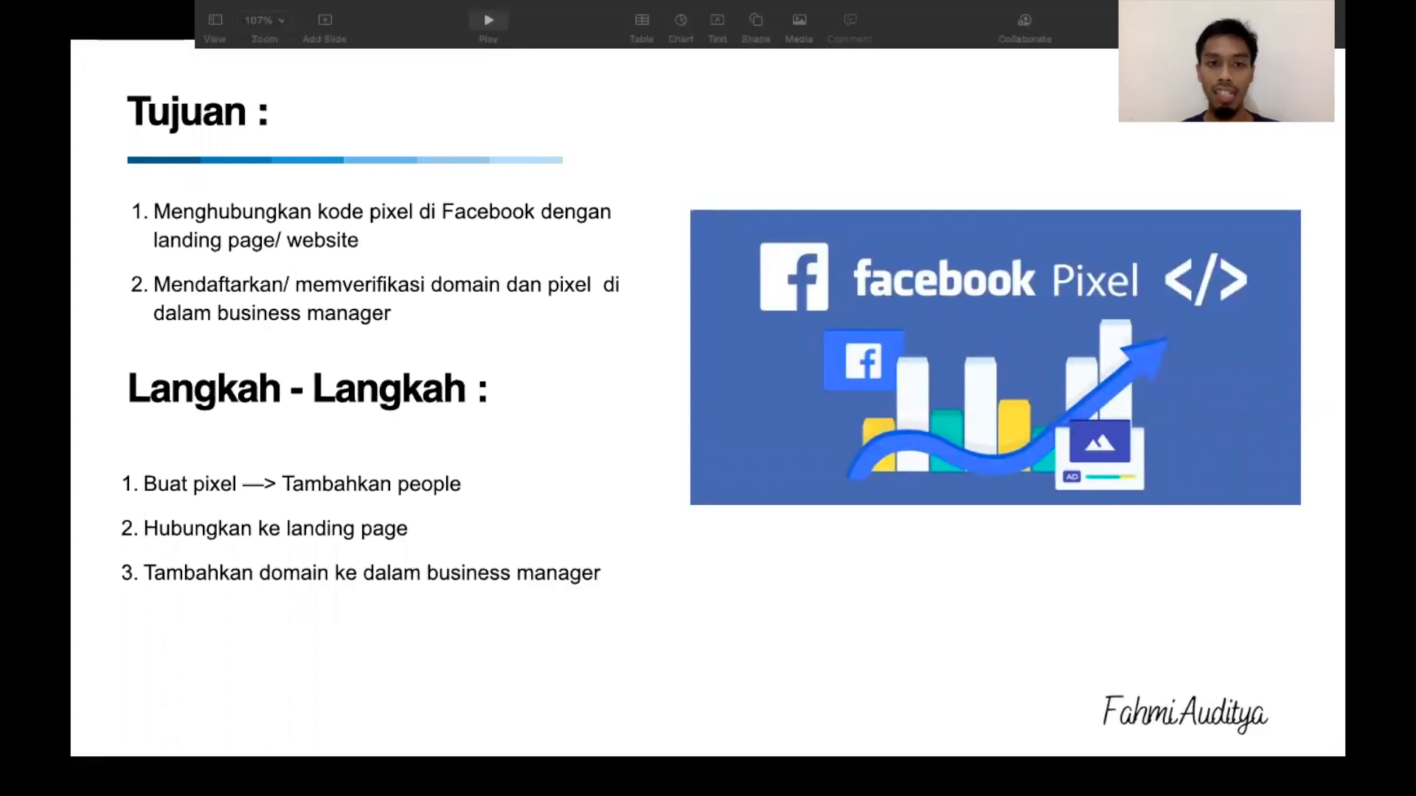
key("Right")
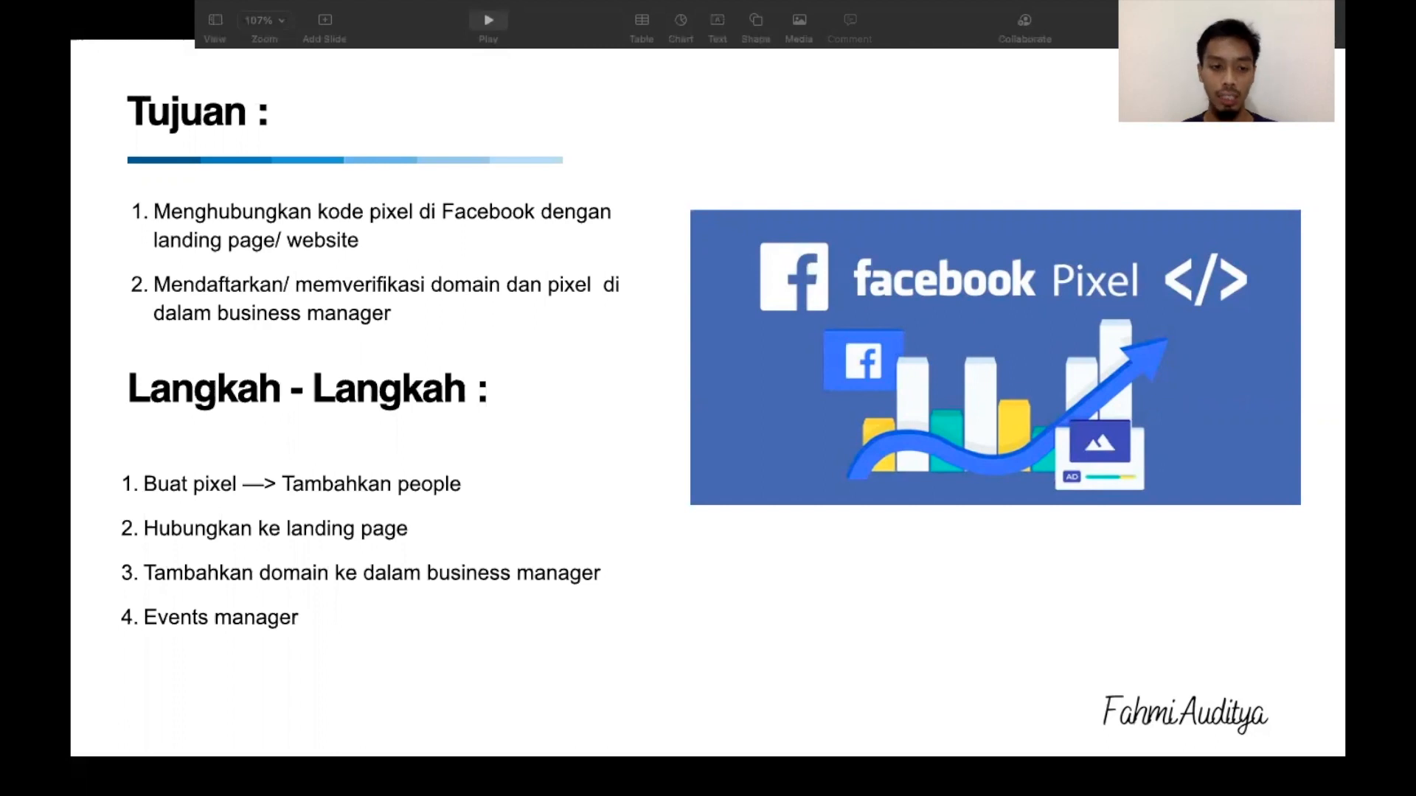
key("Right")
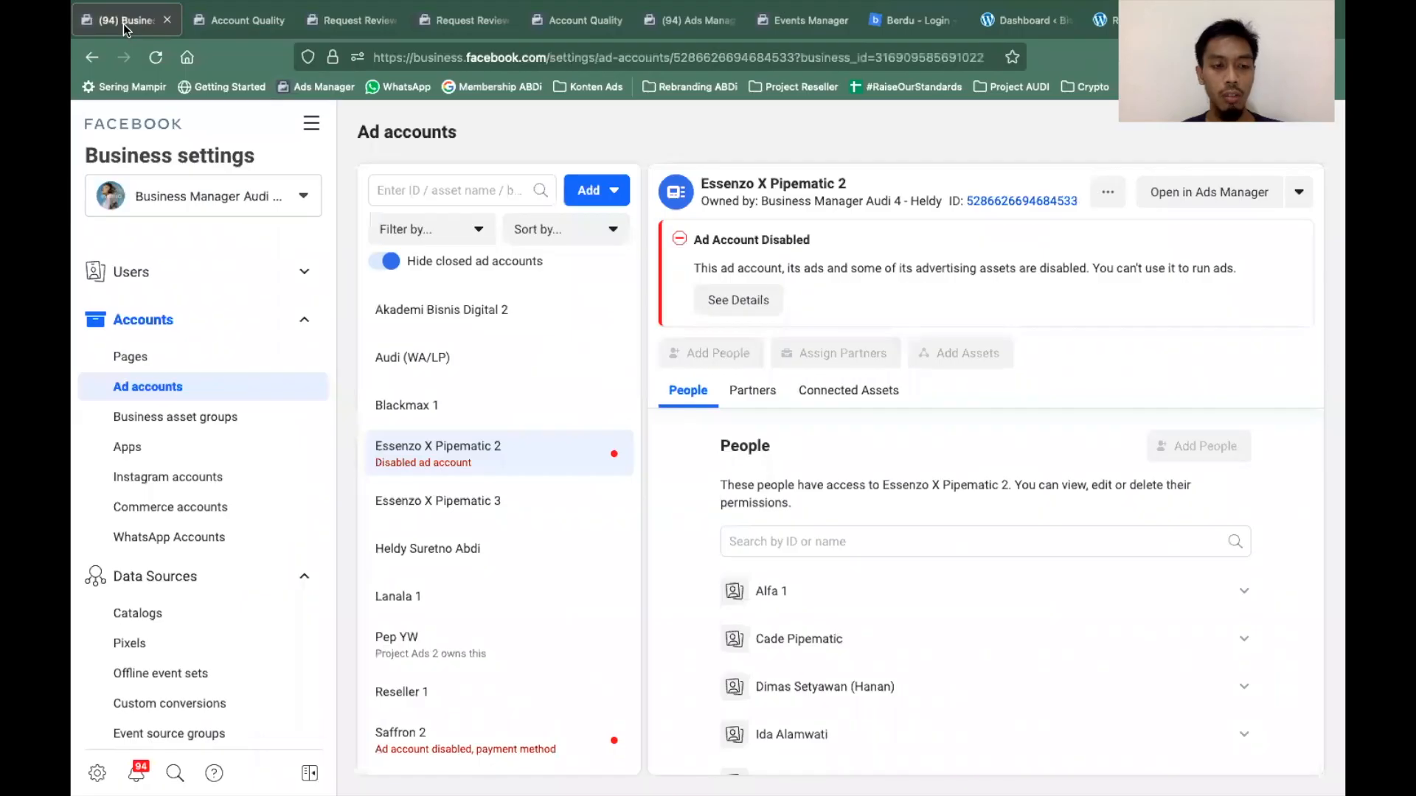
Open the list of pixels under Data Sources in the business settings.
scroll(184, 508, "down", 5)
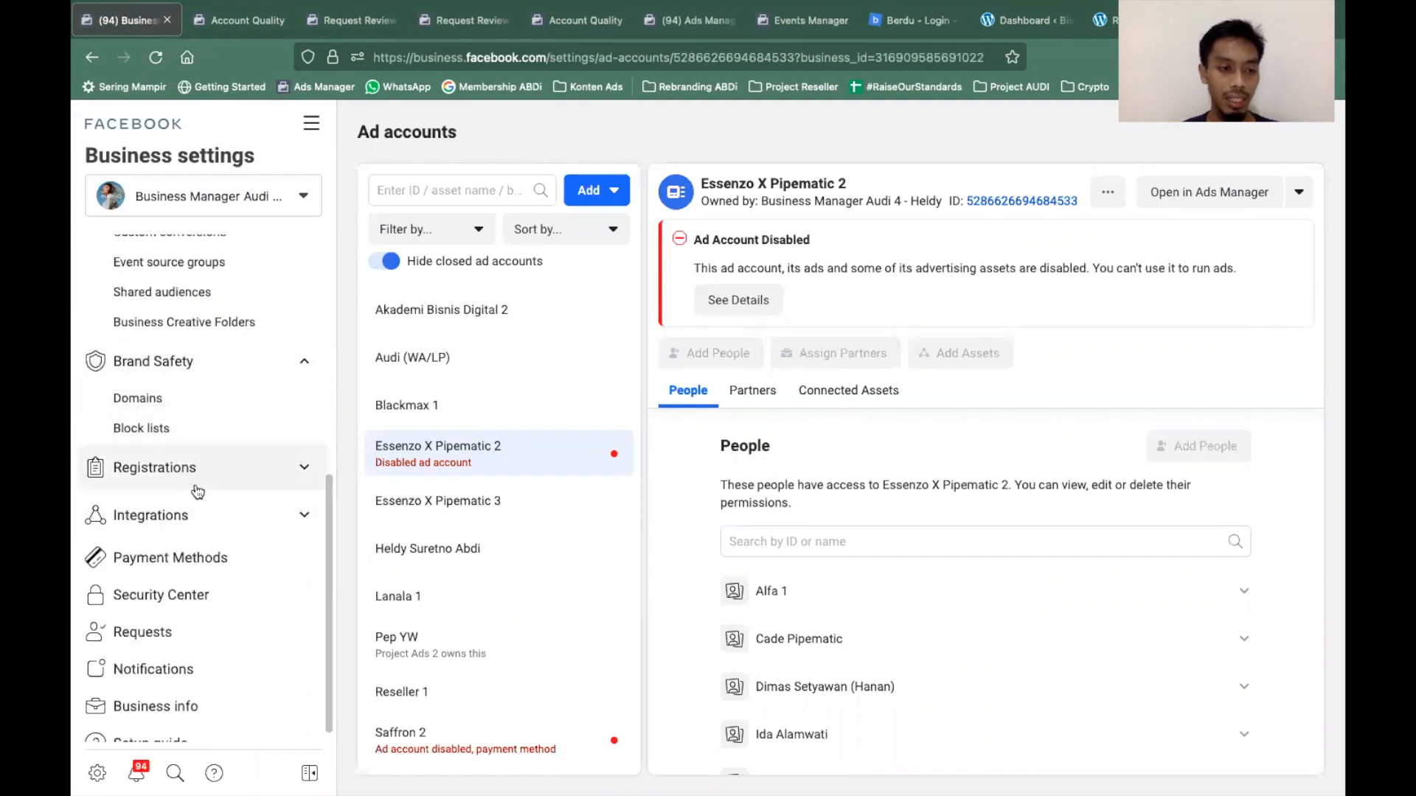
left_click(180, 516)
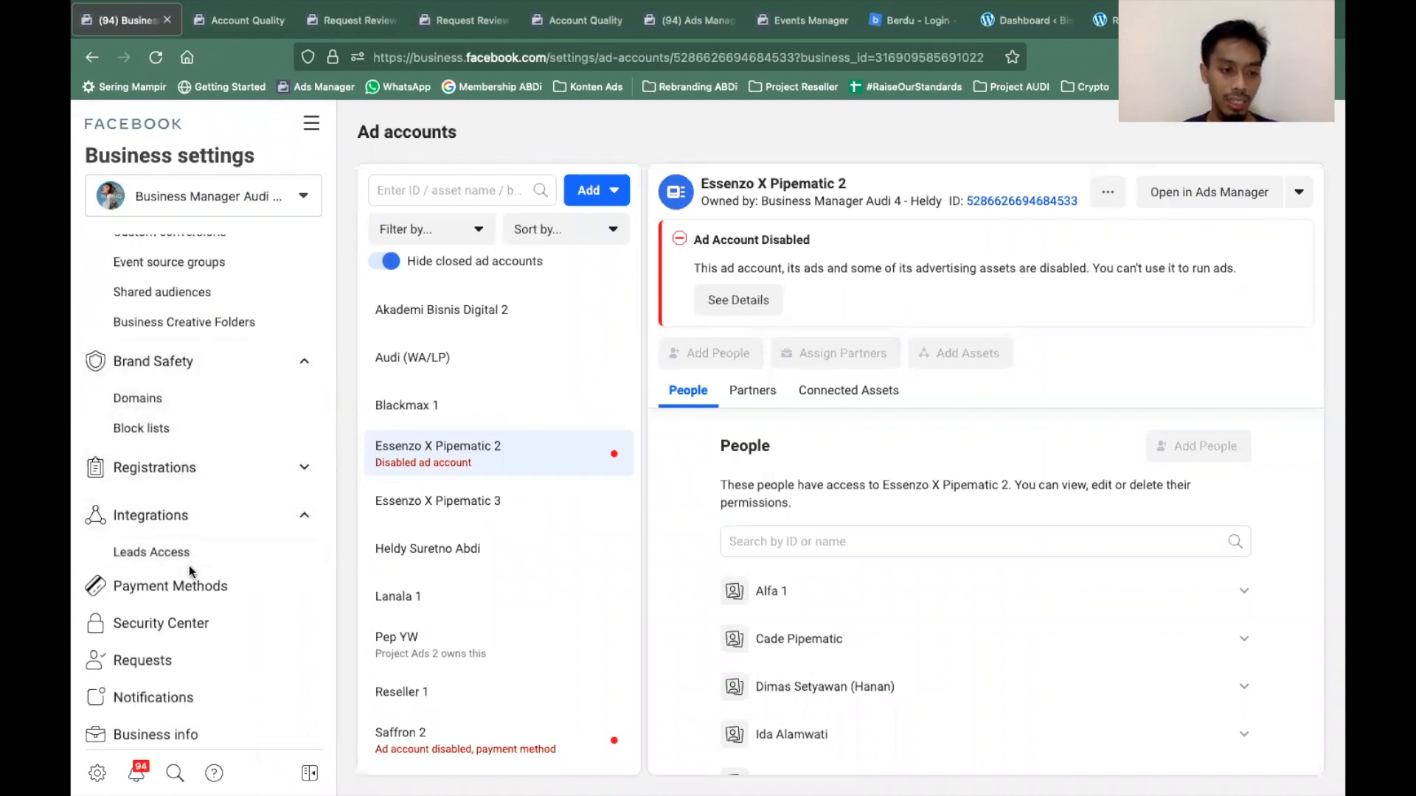
left_click(184, 516)
scroll(191, 476, "up", 4)
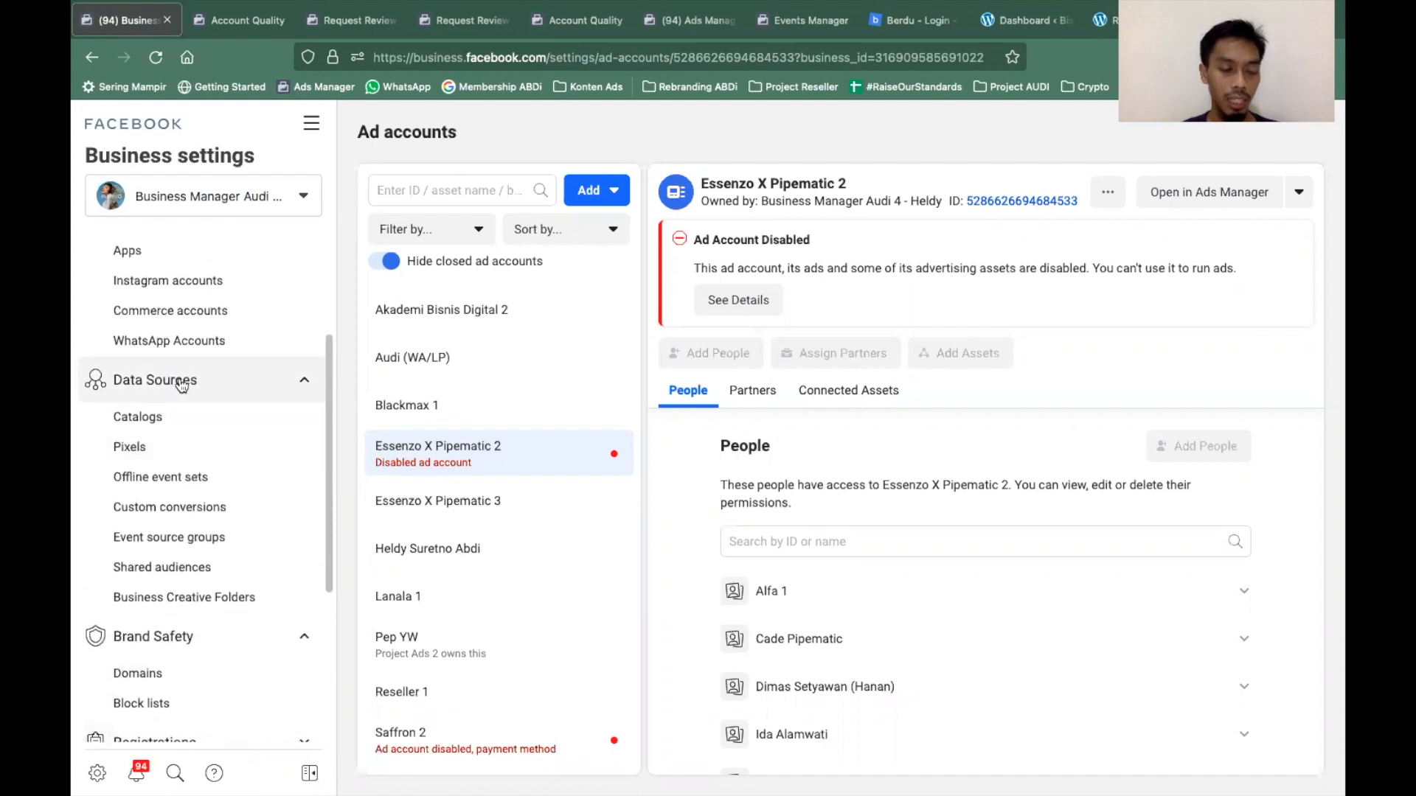
left_click(155, 450)
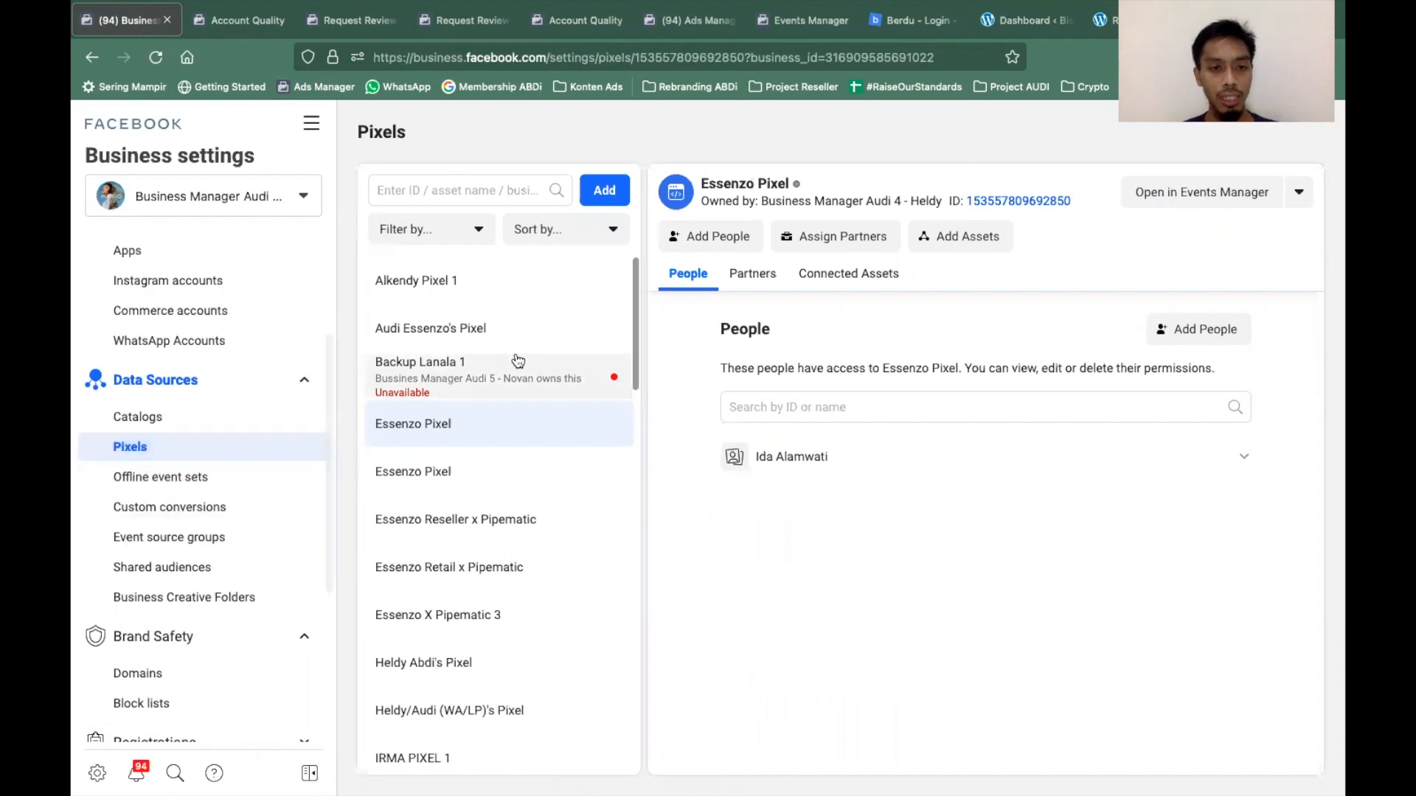
Create a new pixel named Pixel Contoh 3 without a website URL, and dismiss the pixel setup offer.
left_click(604, 193)
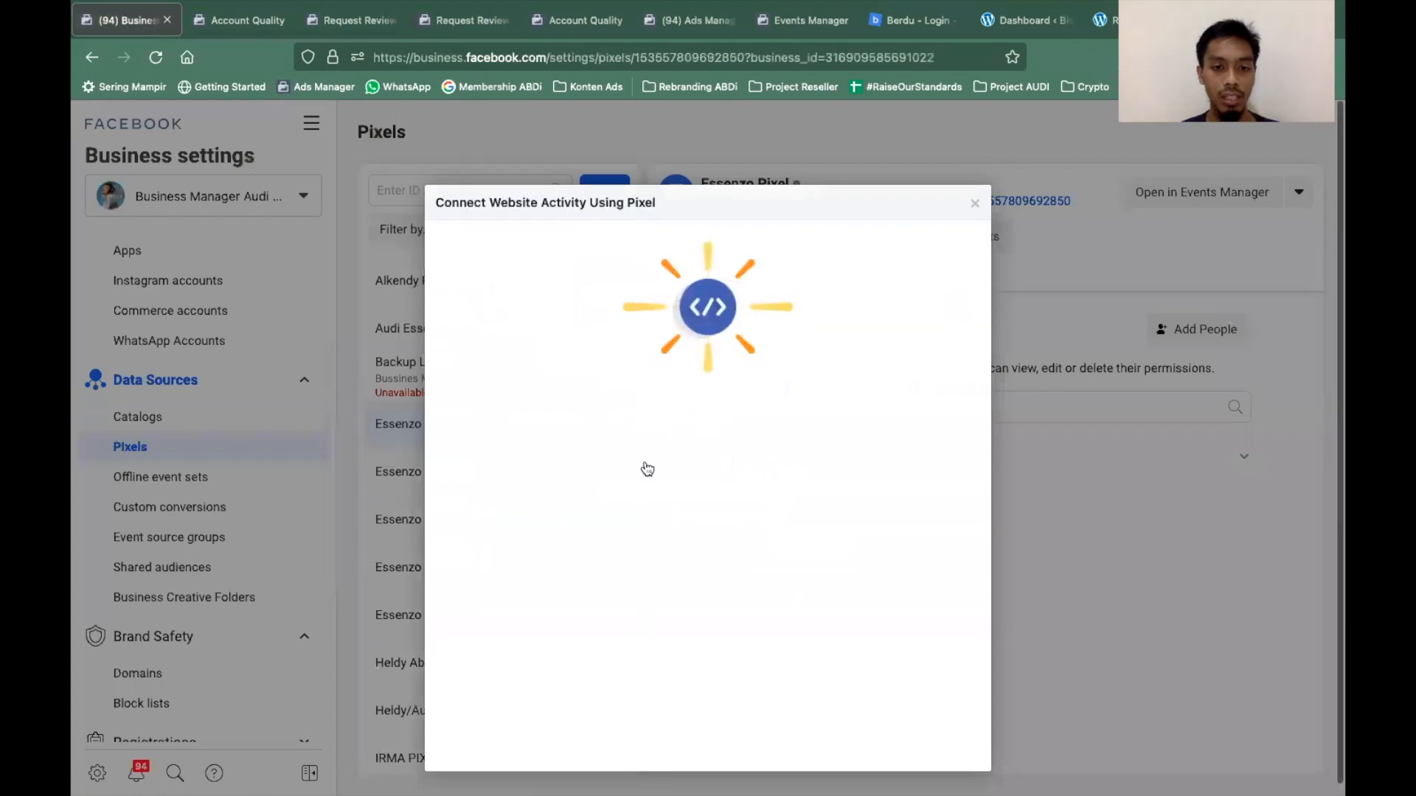
triple_click(584, 536)
type("Pixel Contoh 3")
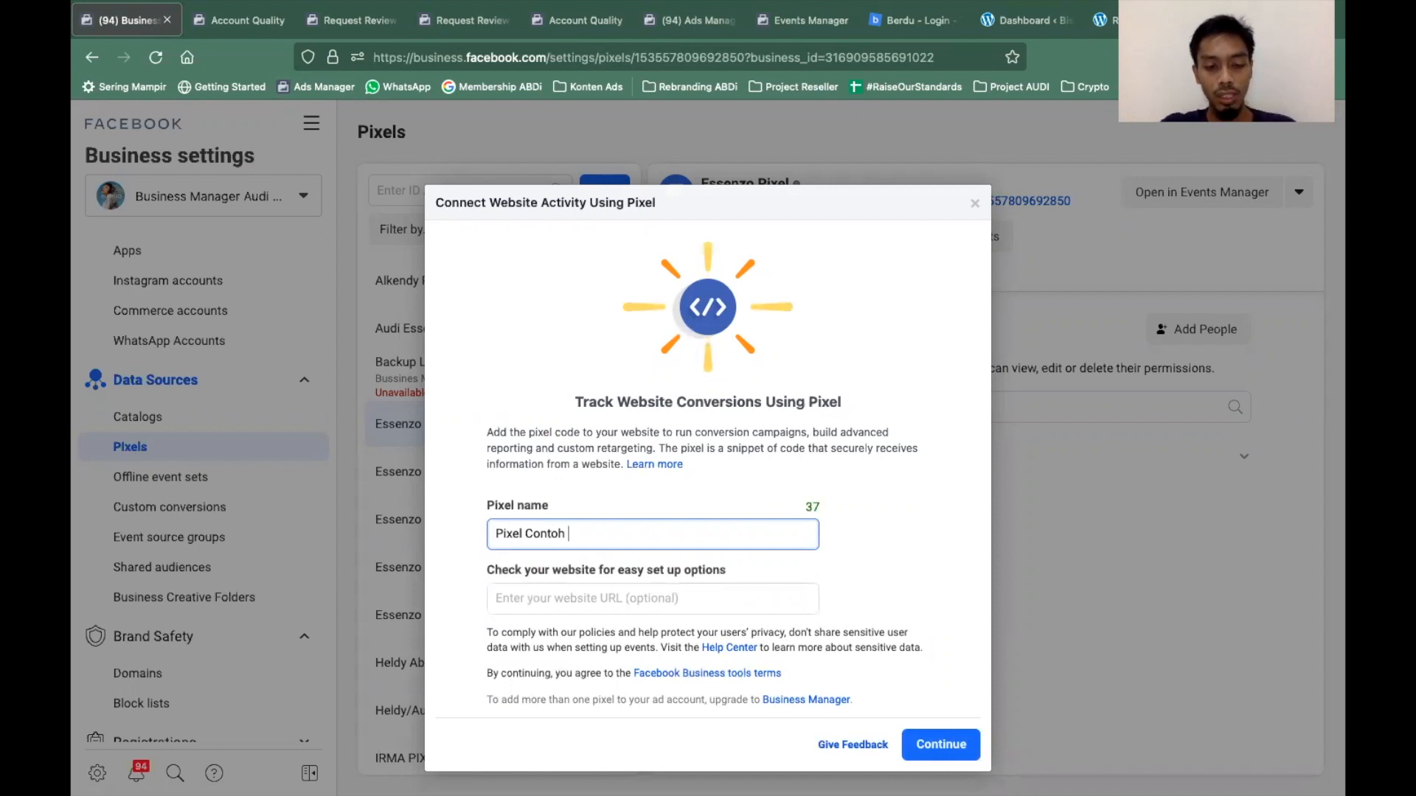
left_click(617, 592)
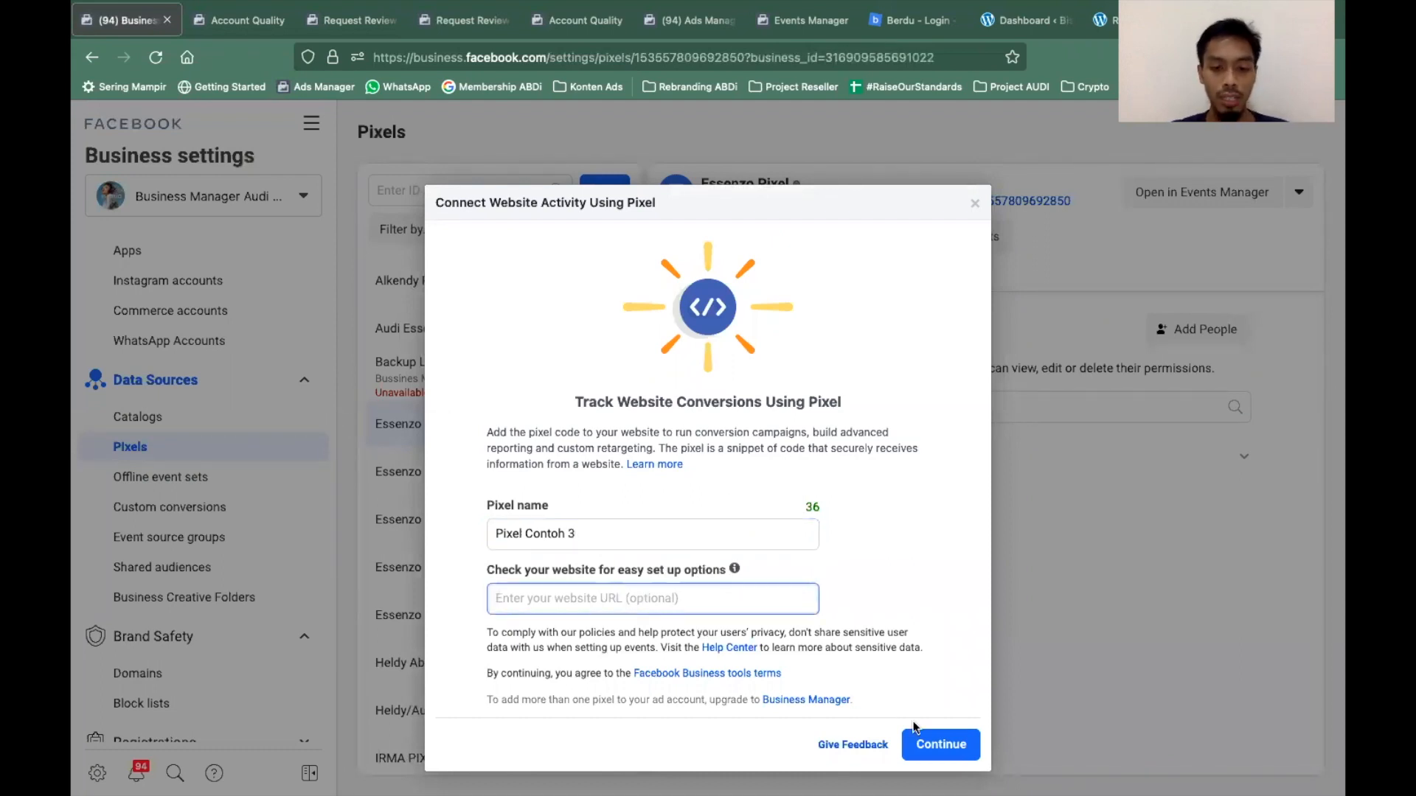
left_click(934, 746)
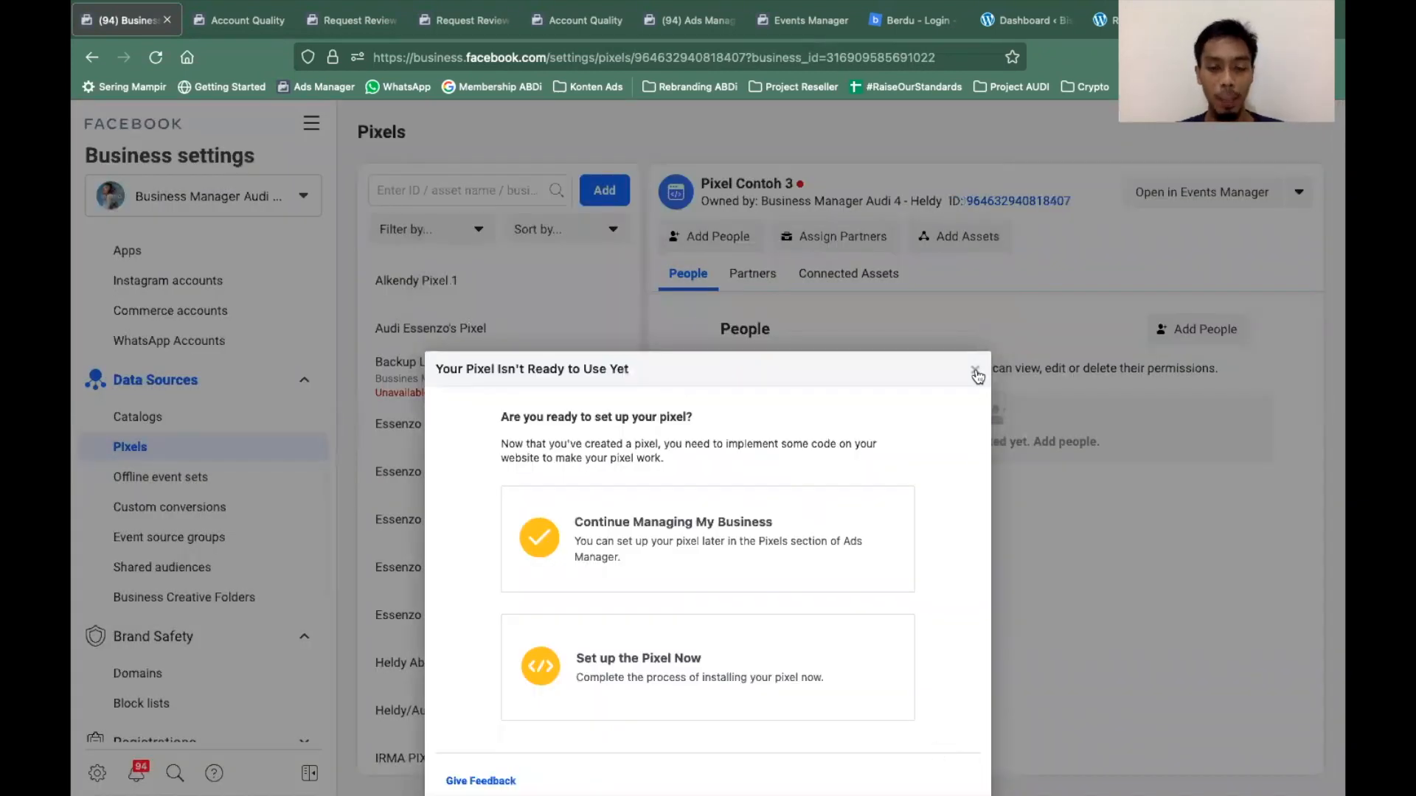
left_click(976, 372)
Find the colleague among the people available for Pixel Contoh 3 and assign them Manage Pixel full control.
scroll(460, 554, "down", 7)
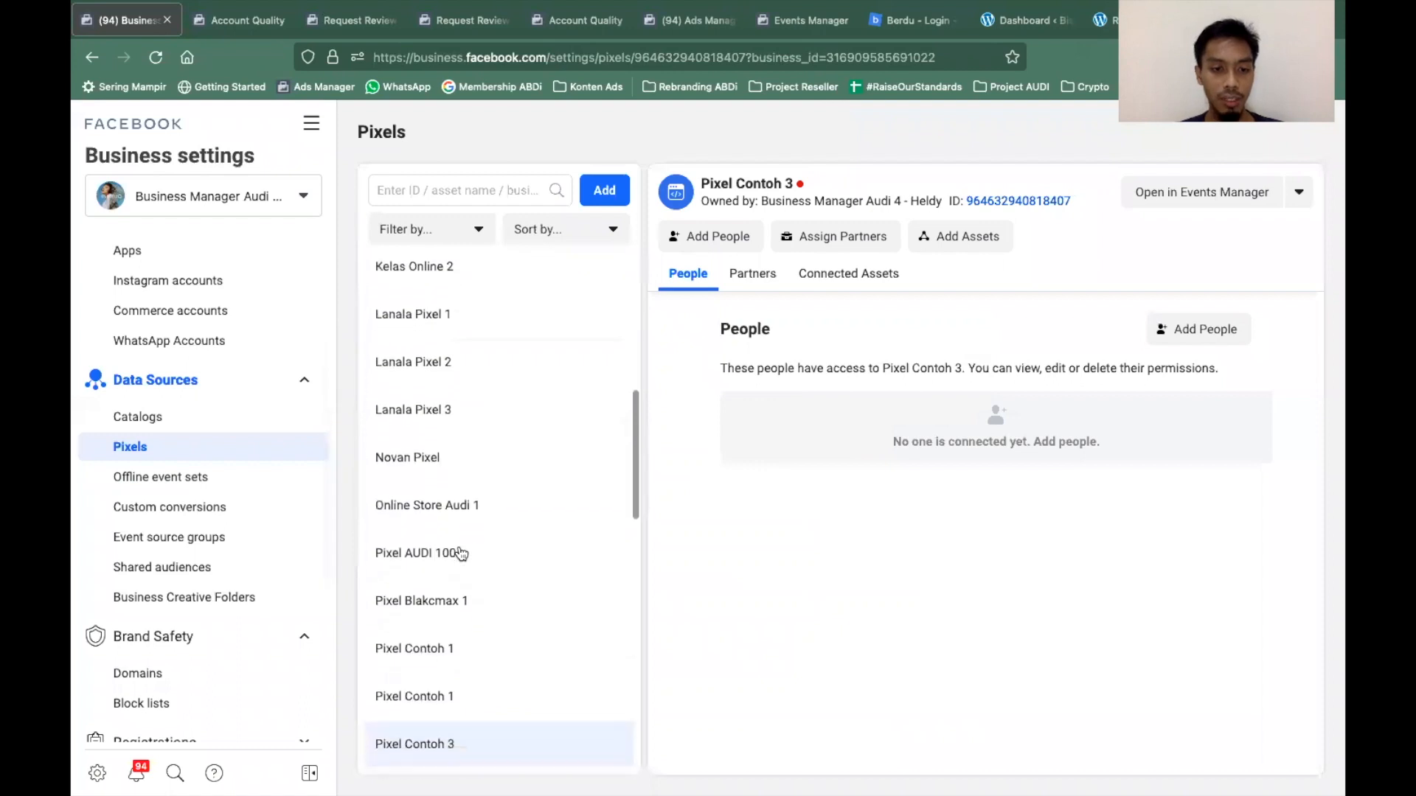
scroll(458, 552, "down", 2)
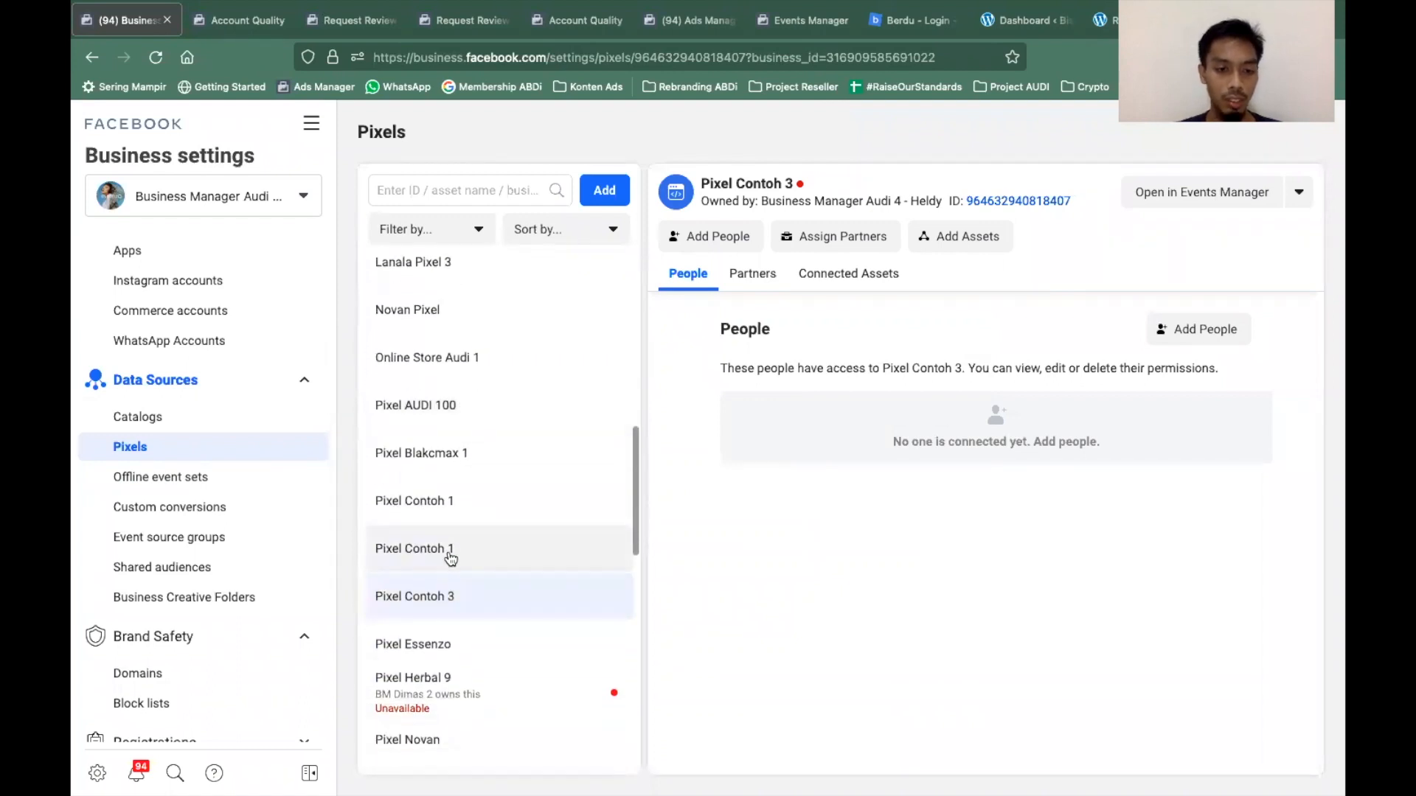
scroll(450, 558, "down", 2)
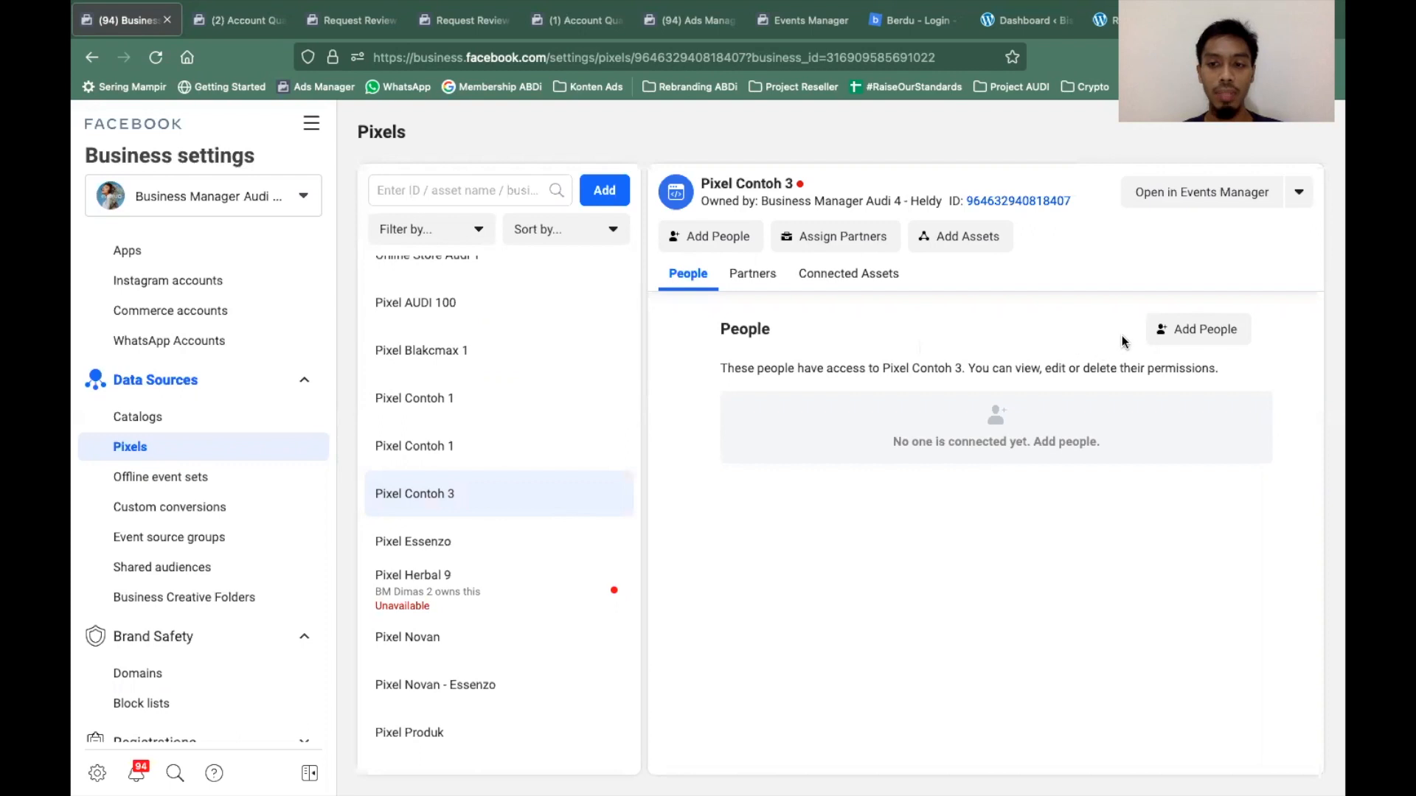
left_click(1201, 332)
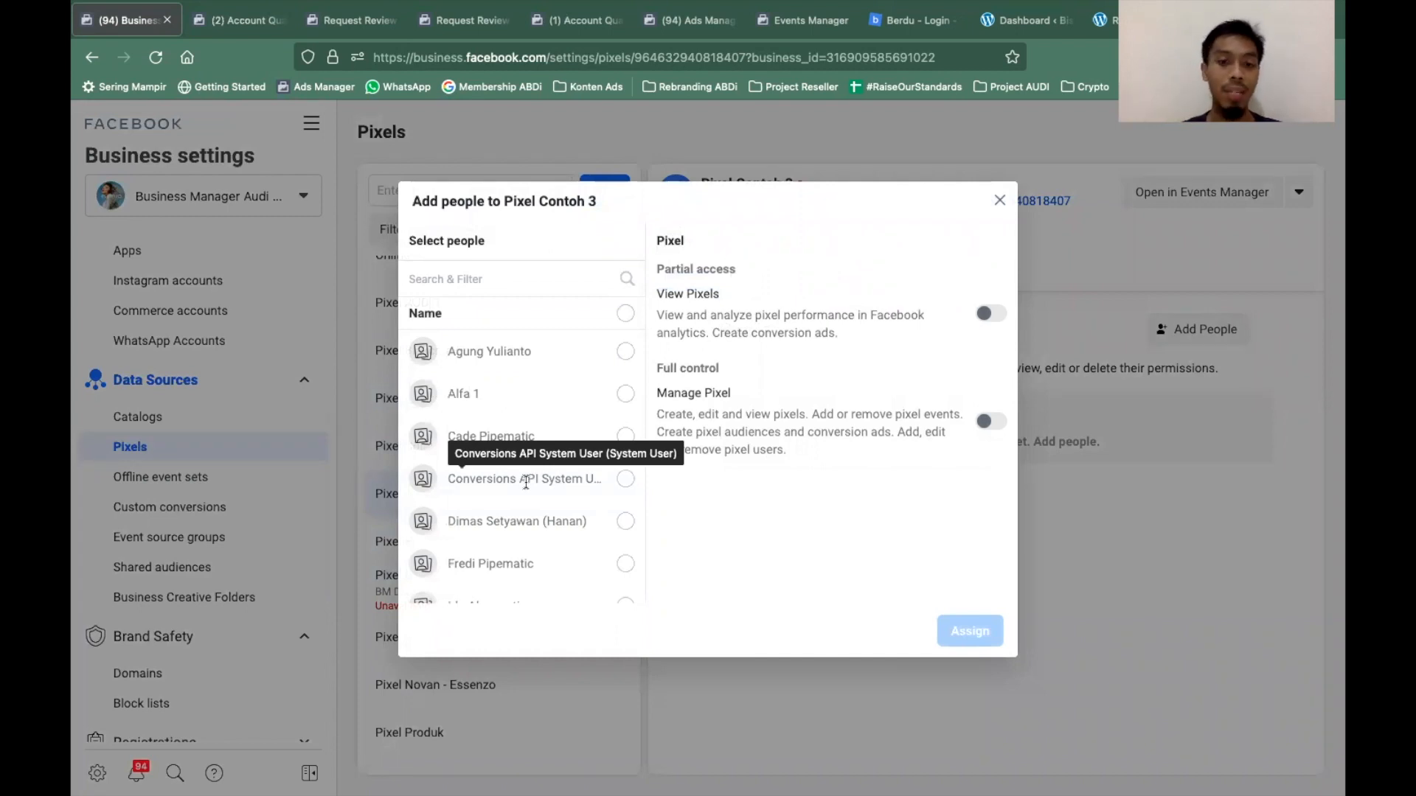
scroll(527, 506, "down", 2)
scroll(526, 506, "up", 2)
left_click(494, 278)
type("ida")
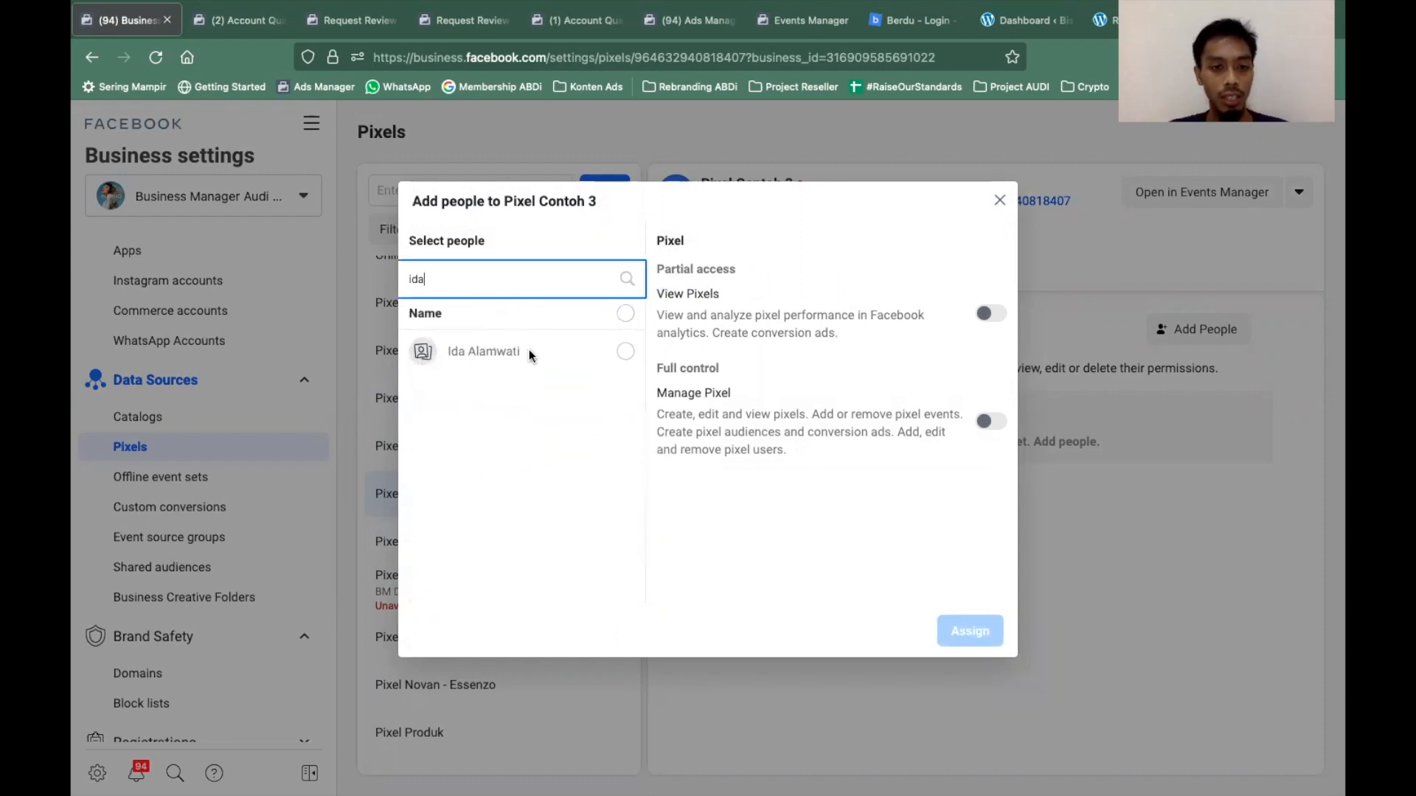
left_click(528, 349)
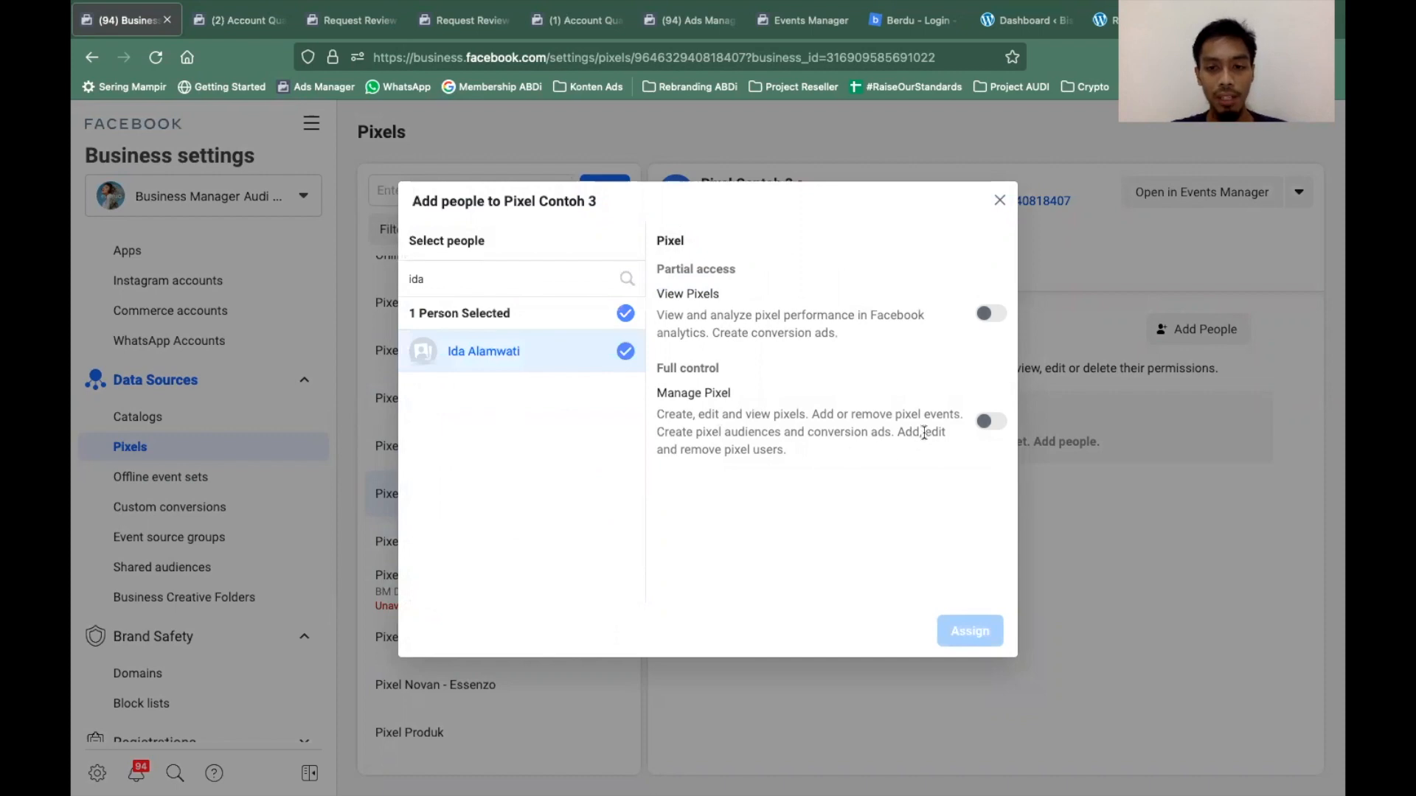
left_click(990, 421)
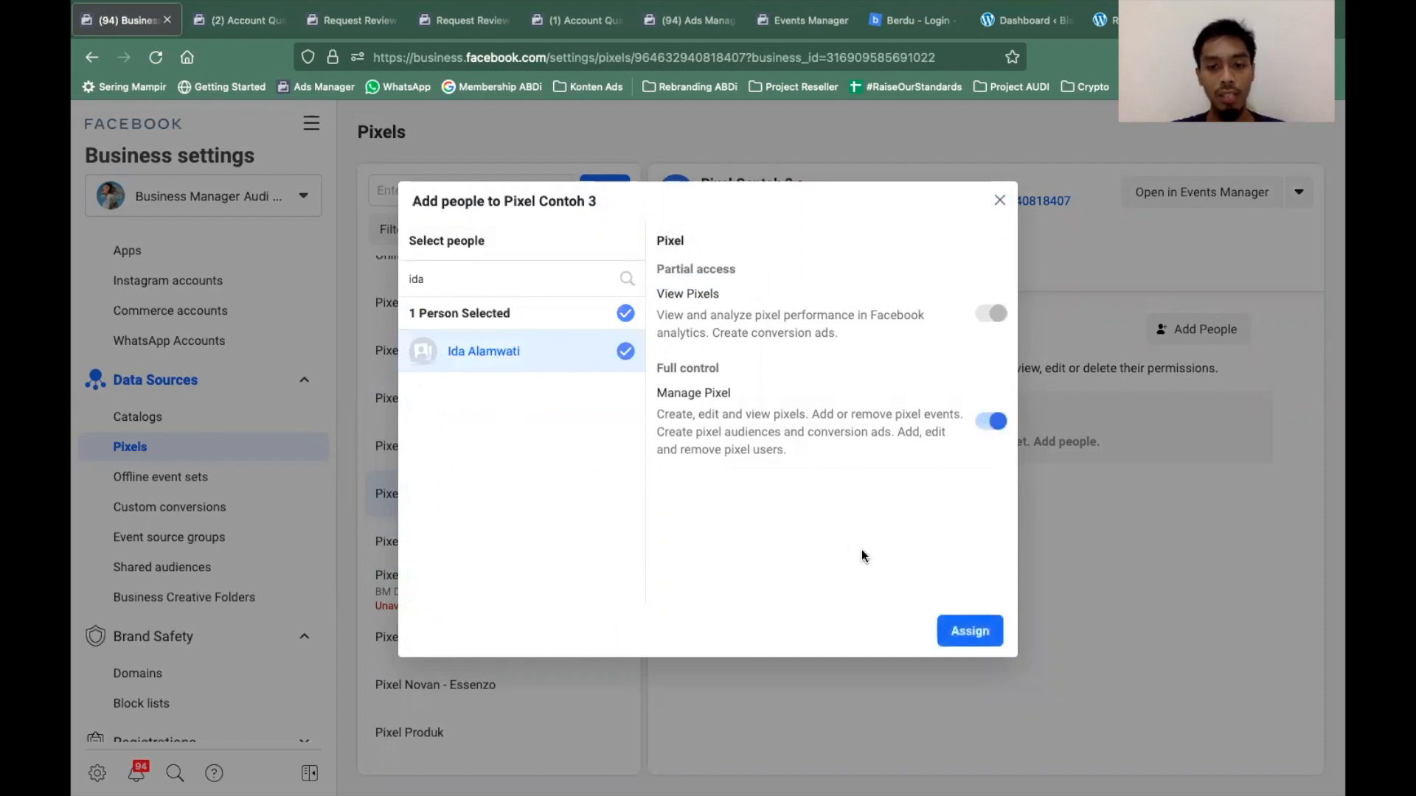
left_click(963, 632)
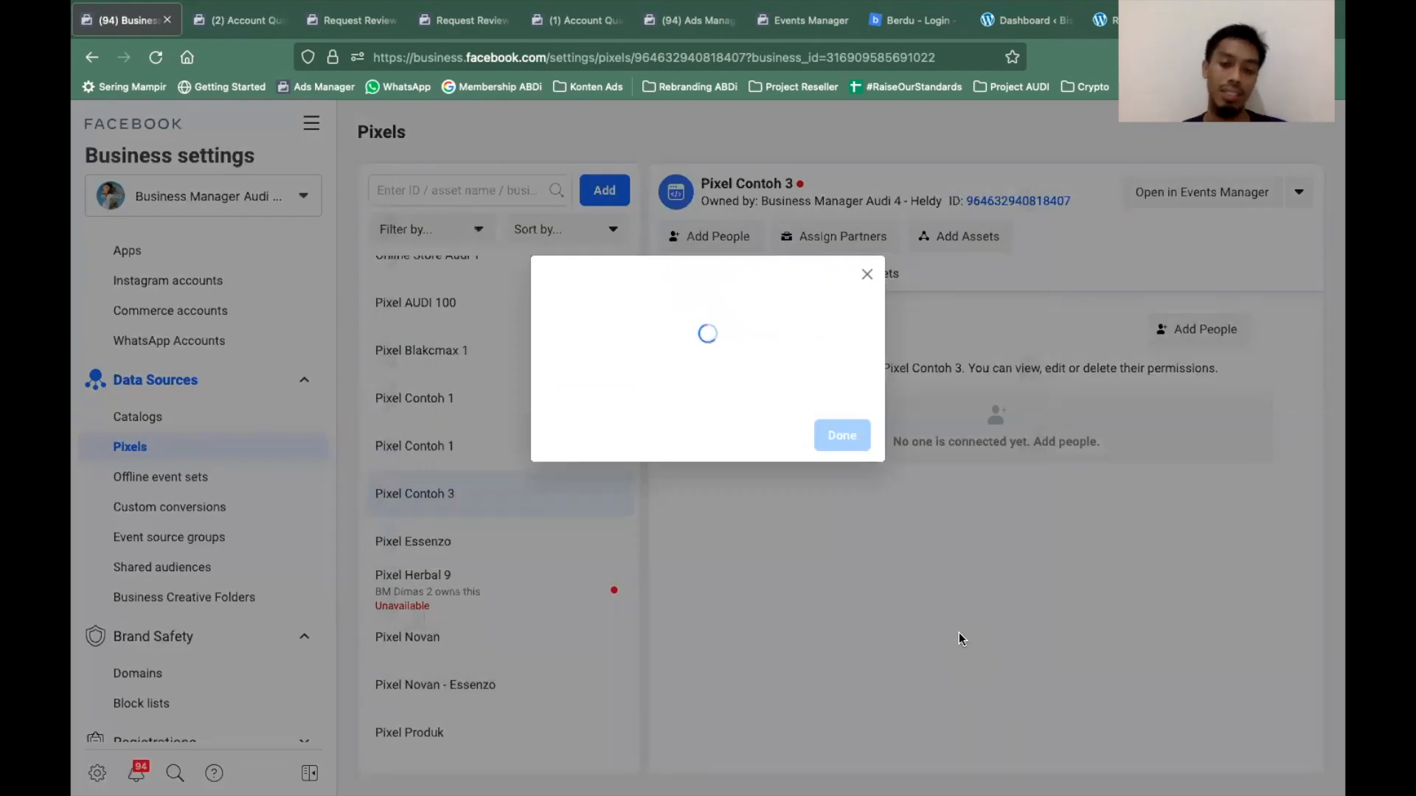
left_click(839, 408)
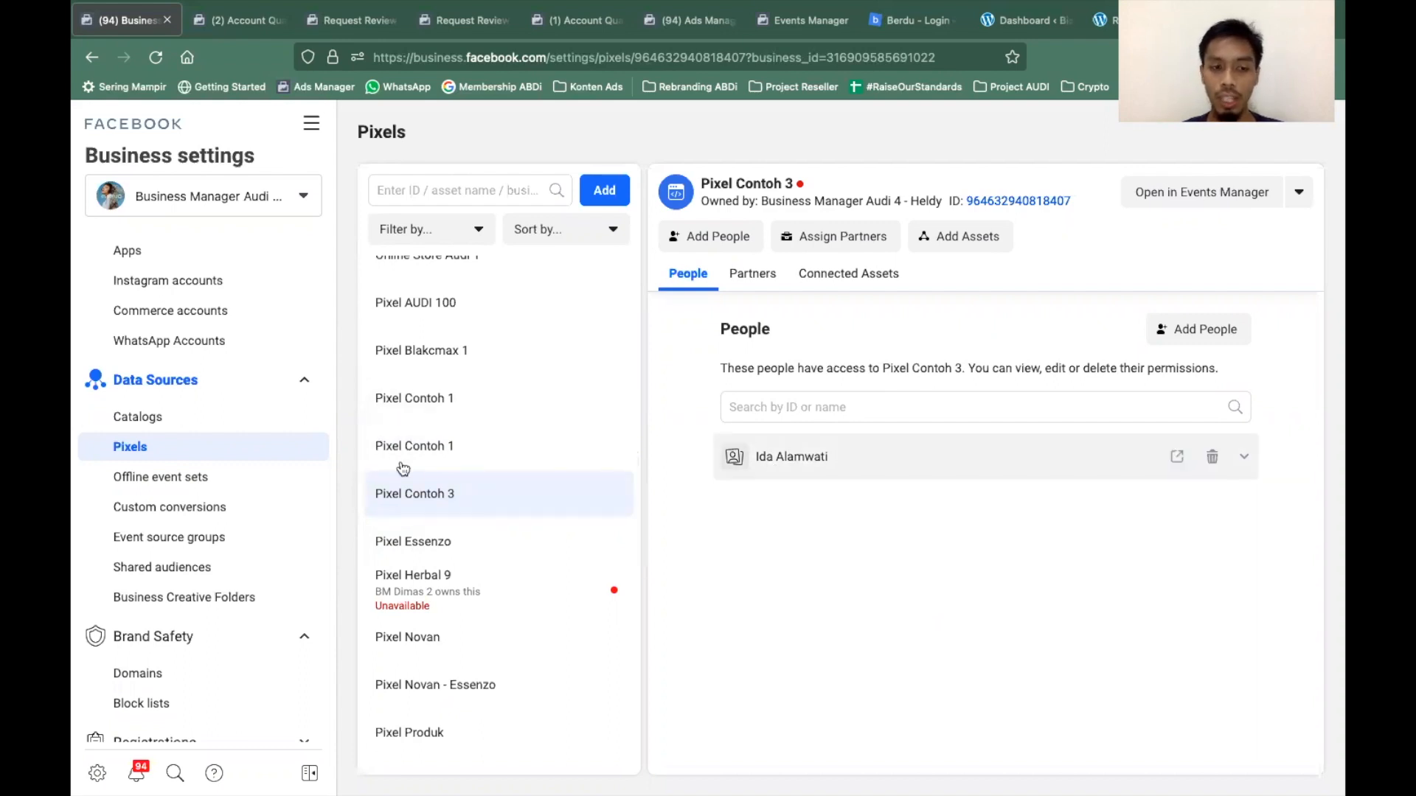
Under Brand Safety's Domains, review the form for adding a domain and the details of bisnisonlineessenzo.com.
scroll(228, 530, "down", 3)
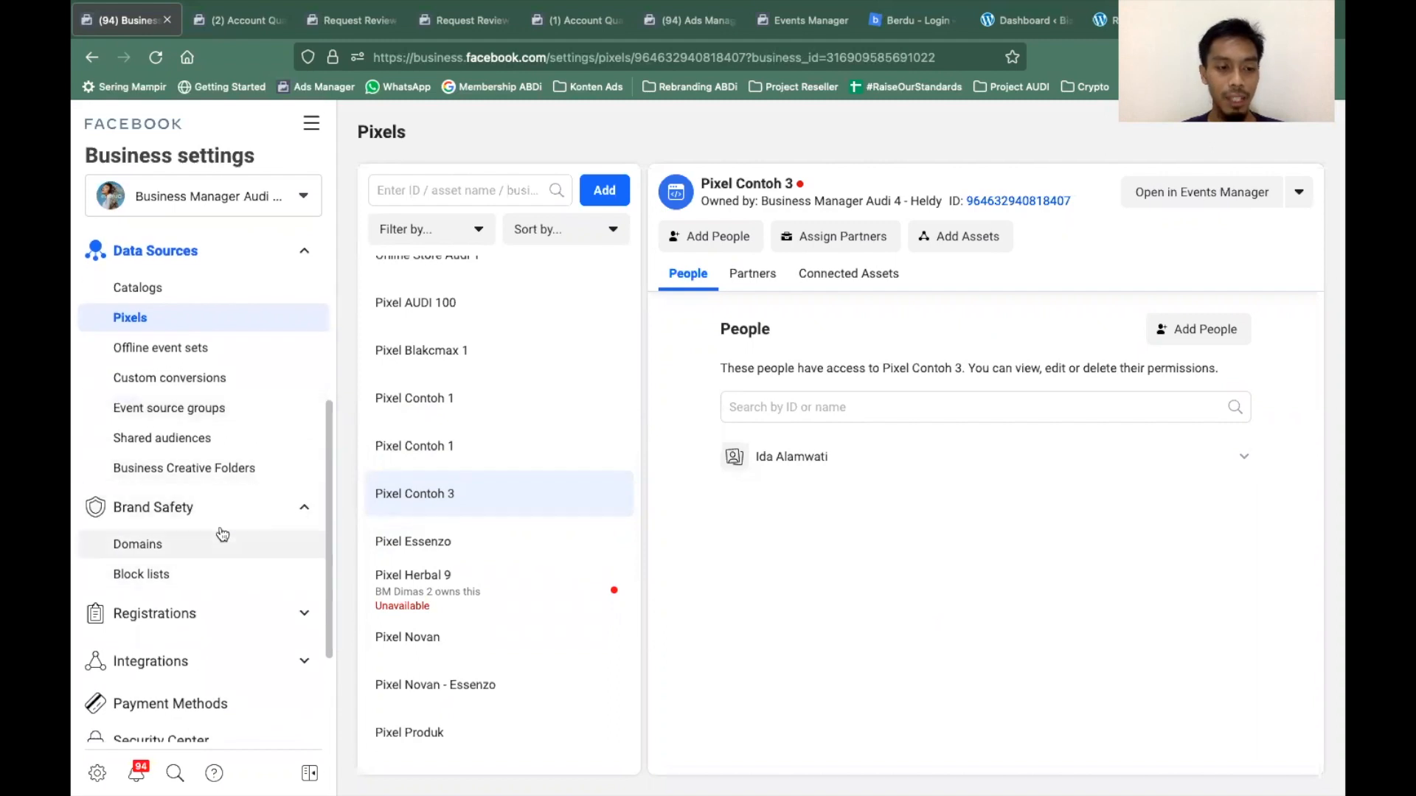
left_click(186, 551)
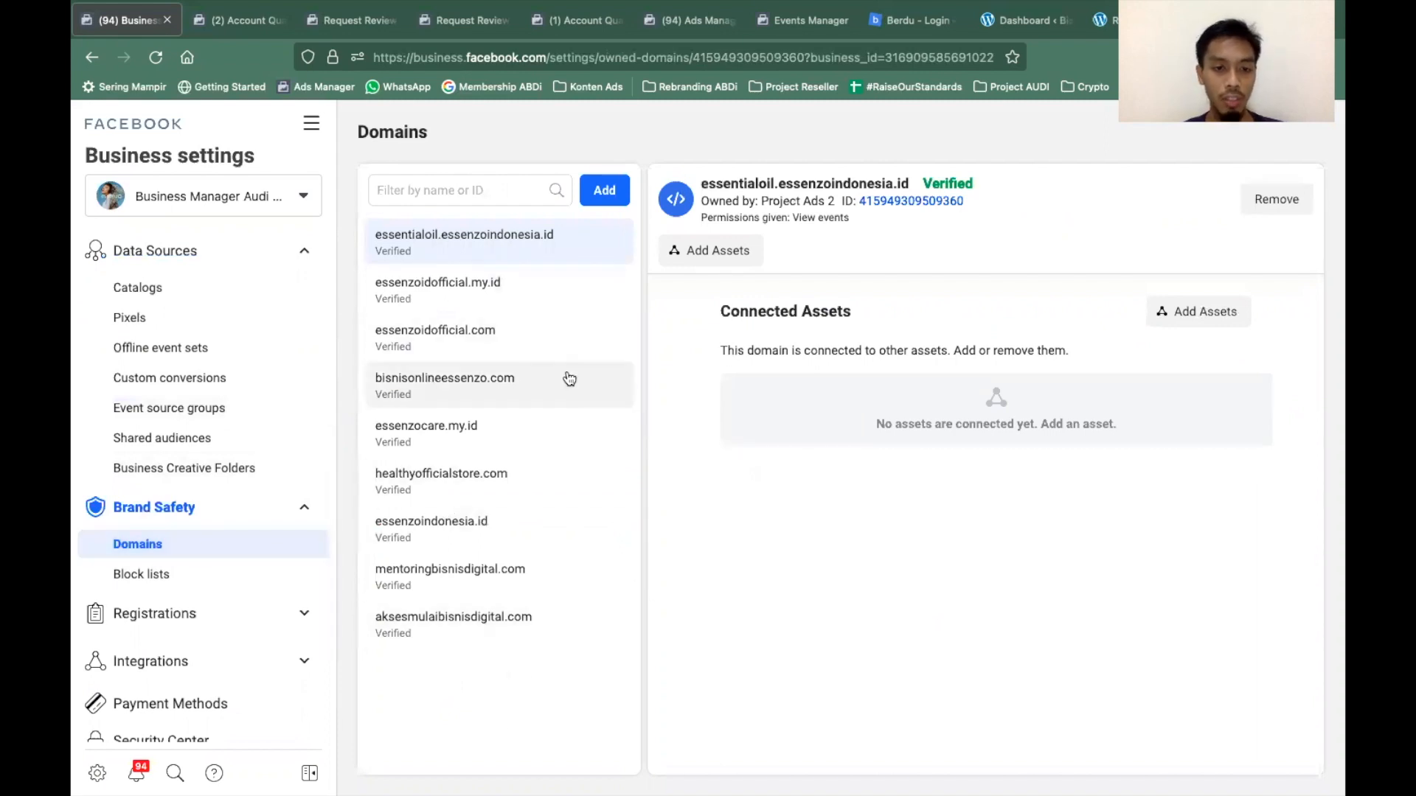
left_click(602, 193)
left_click(678, 399)
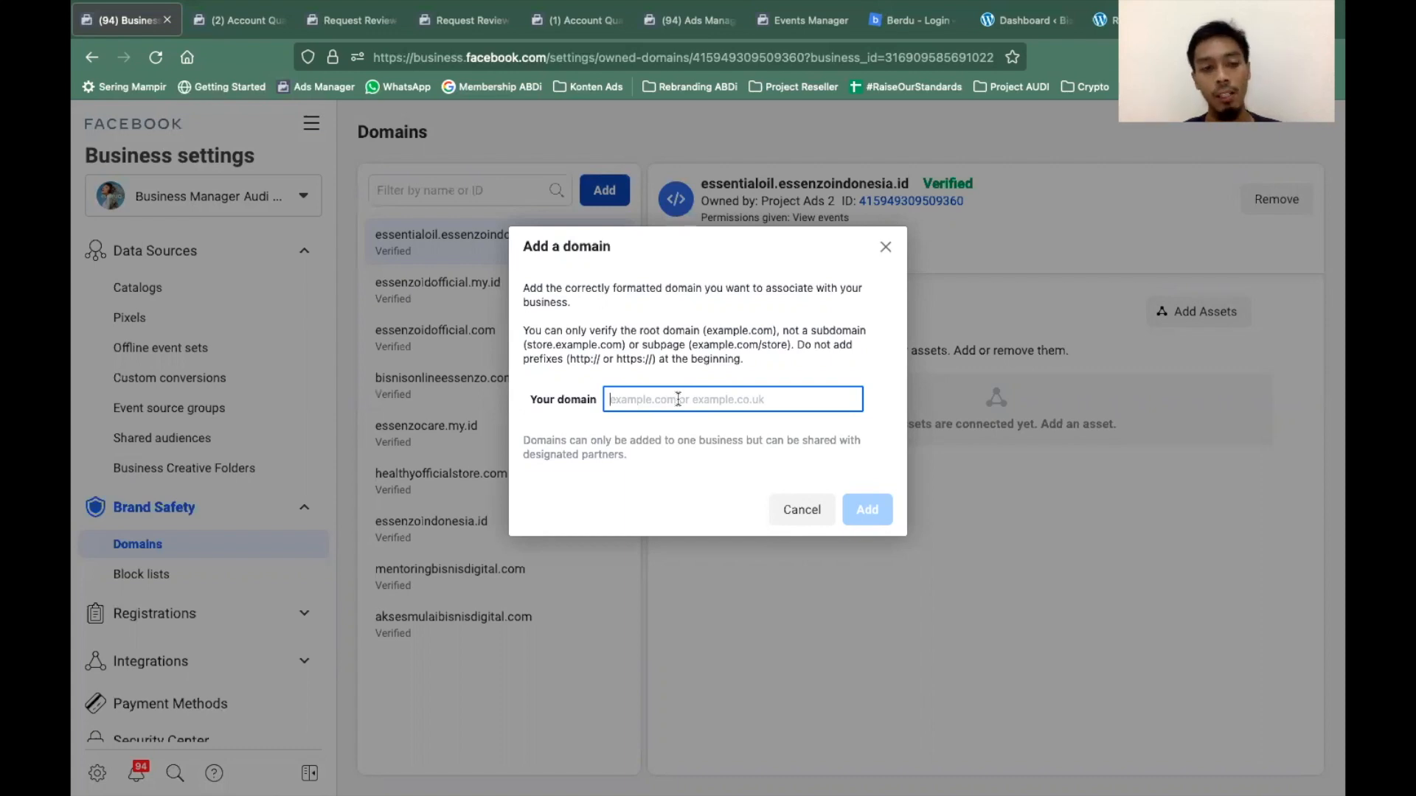
left_click(886, 247)
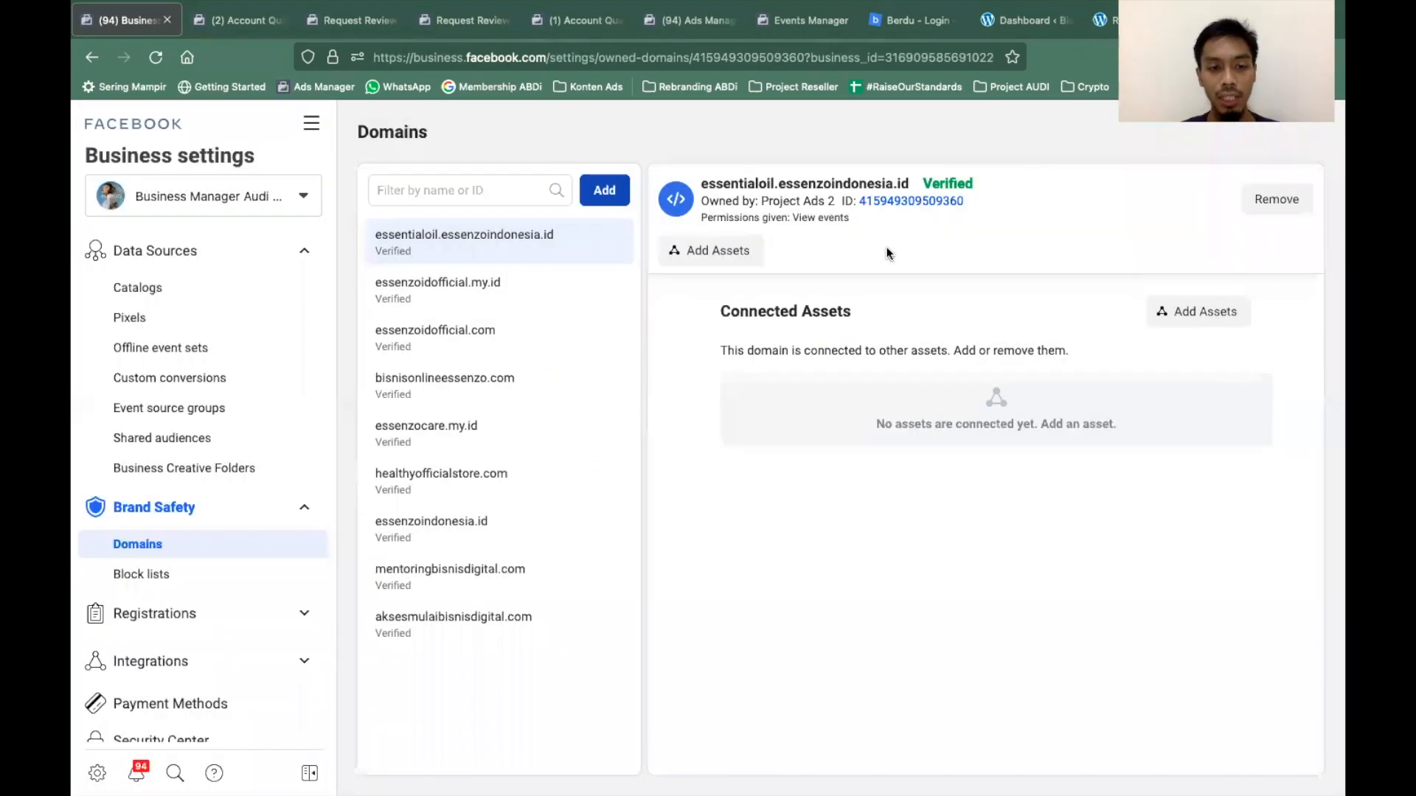
left_click(536, 399)
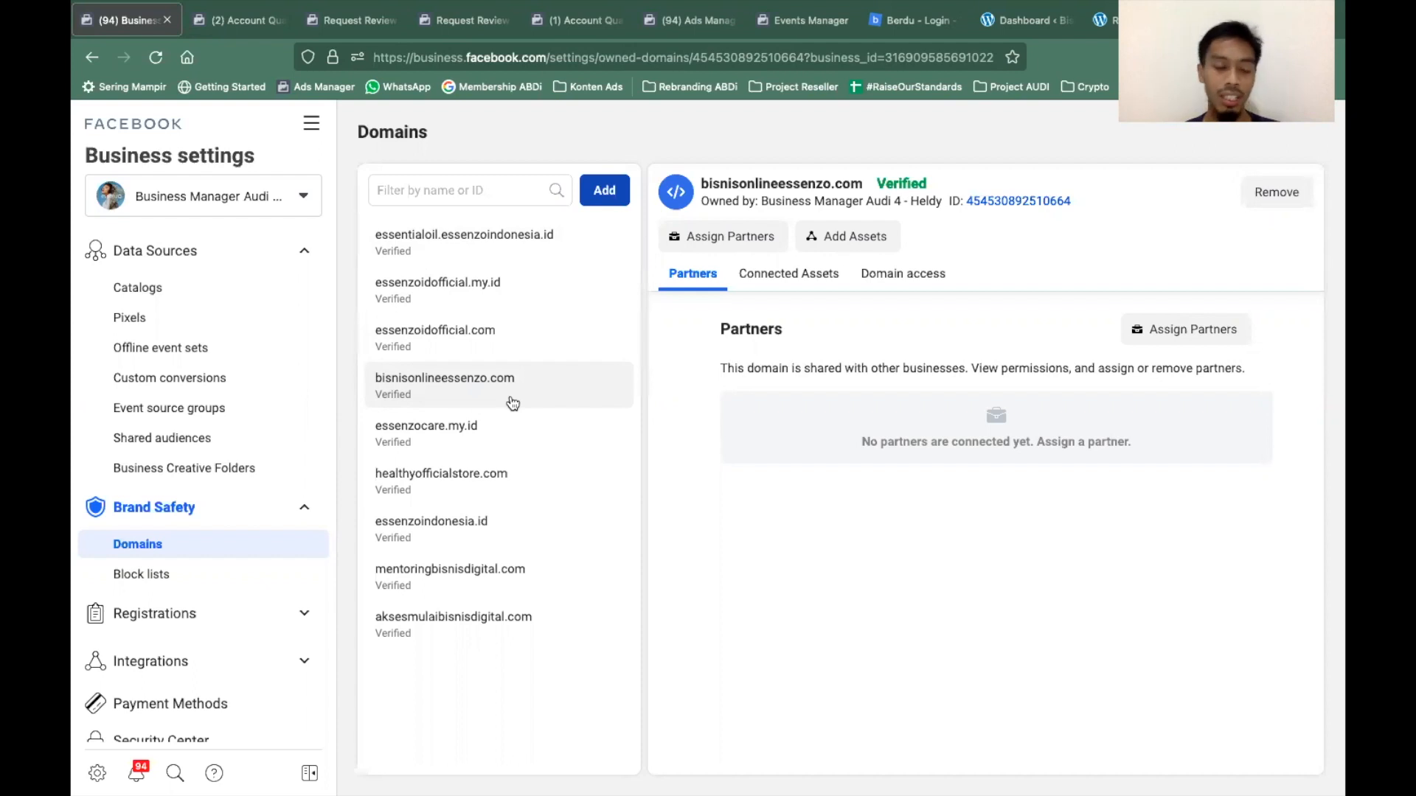
Switch to Events Manager and go back from Web Event Configurations to the data sources list.
scroll(228, 347, "up", 5)
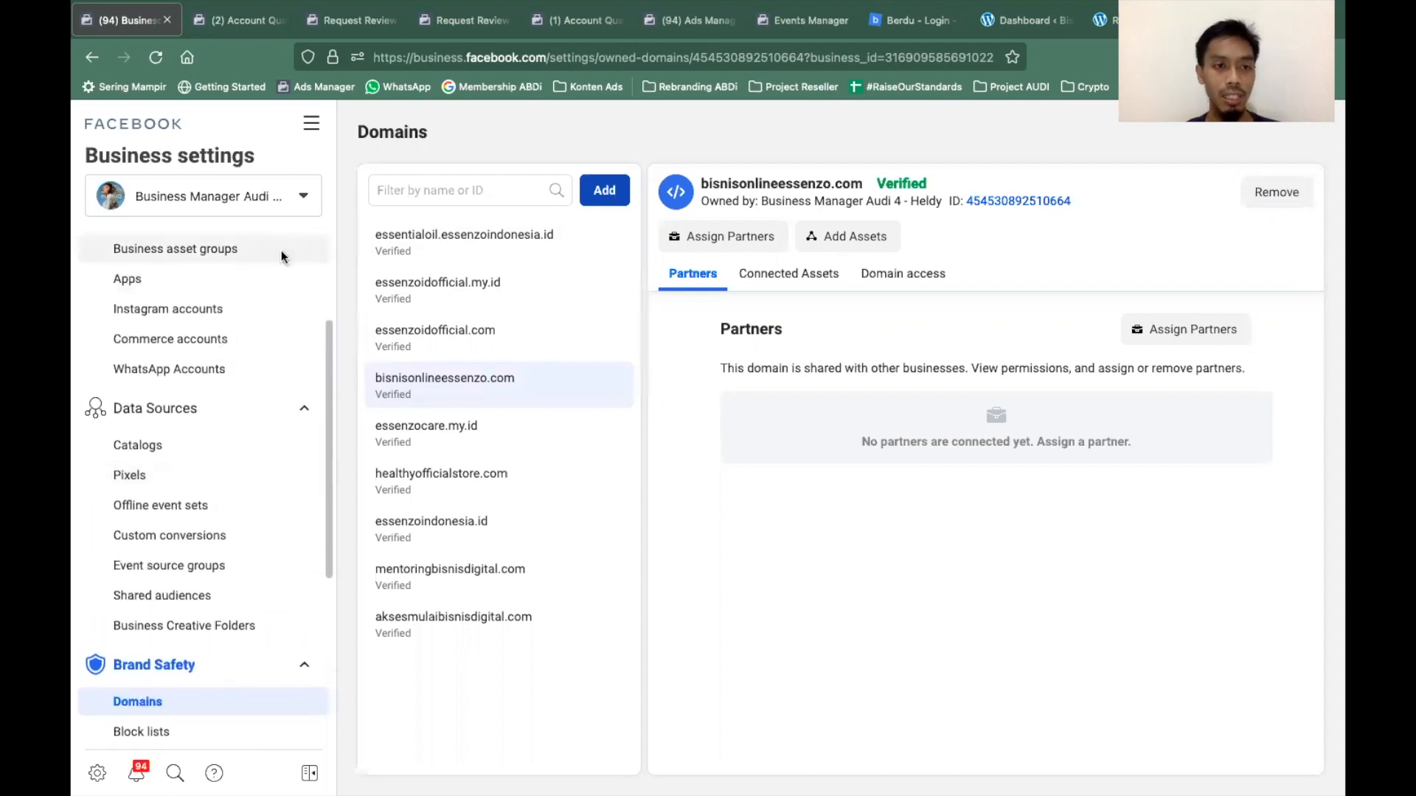
scroll(239, 376, "down", 1)
left_click(311, 125)
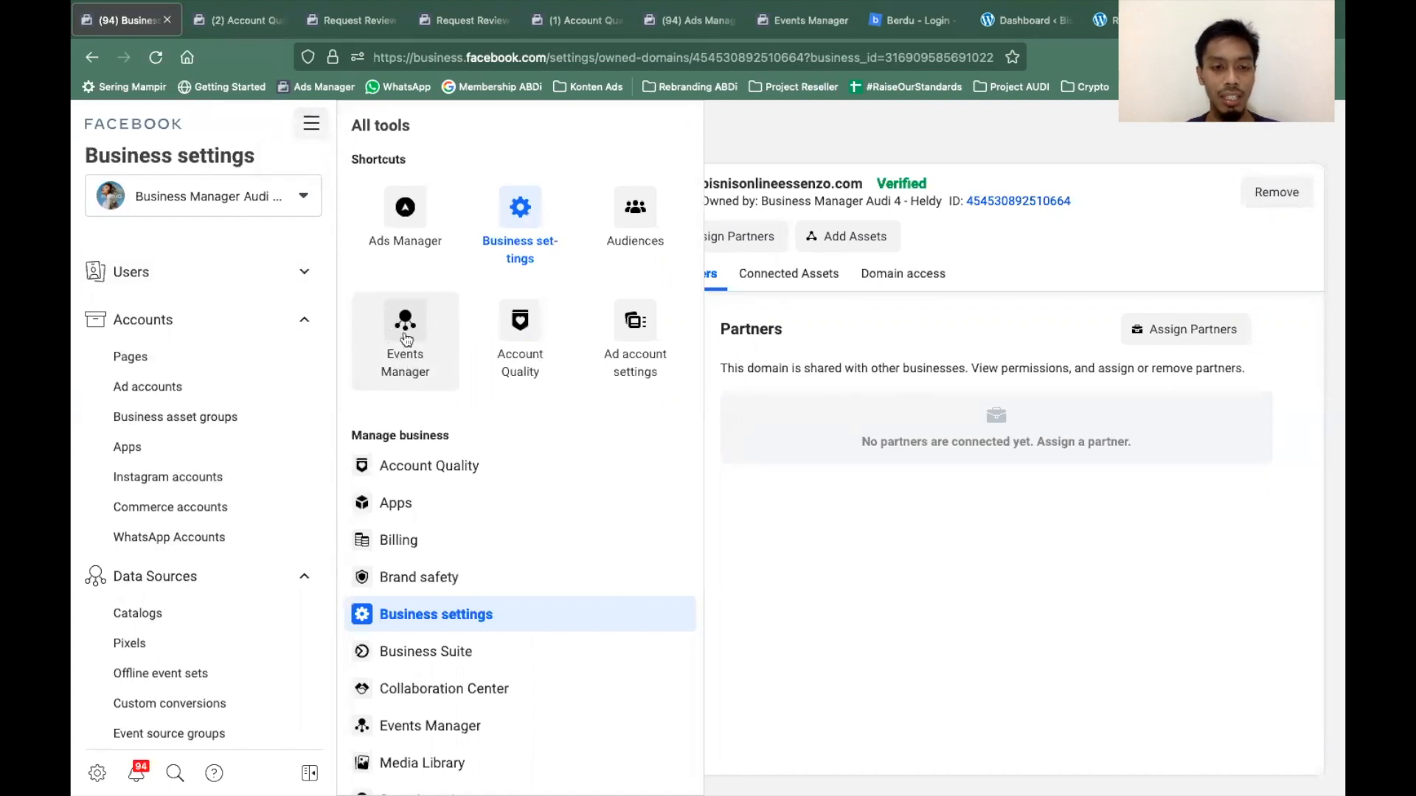
left_click(799, 23)
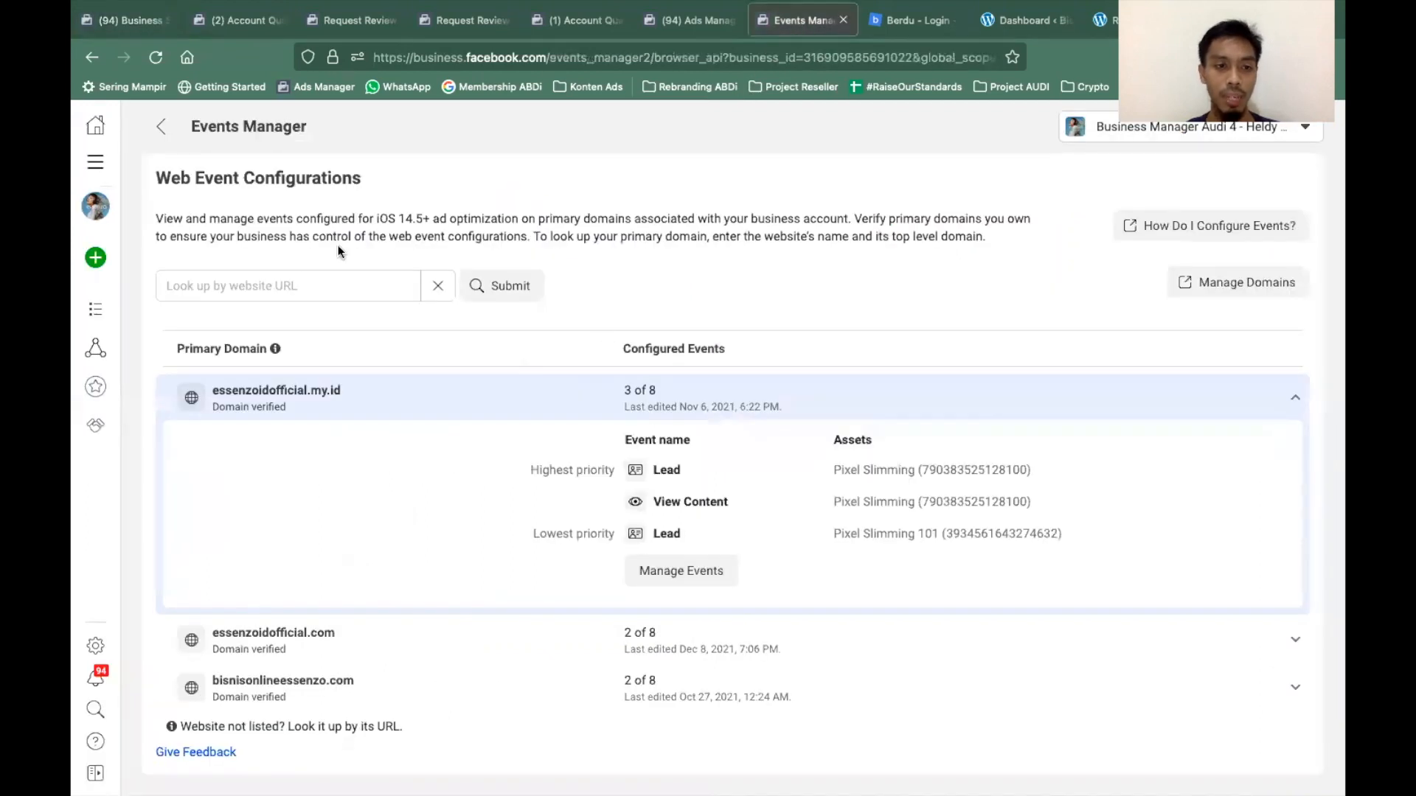
left_click(161, 127)
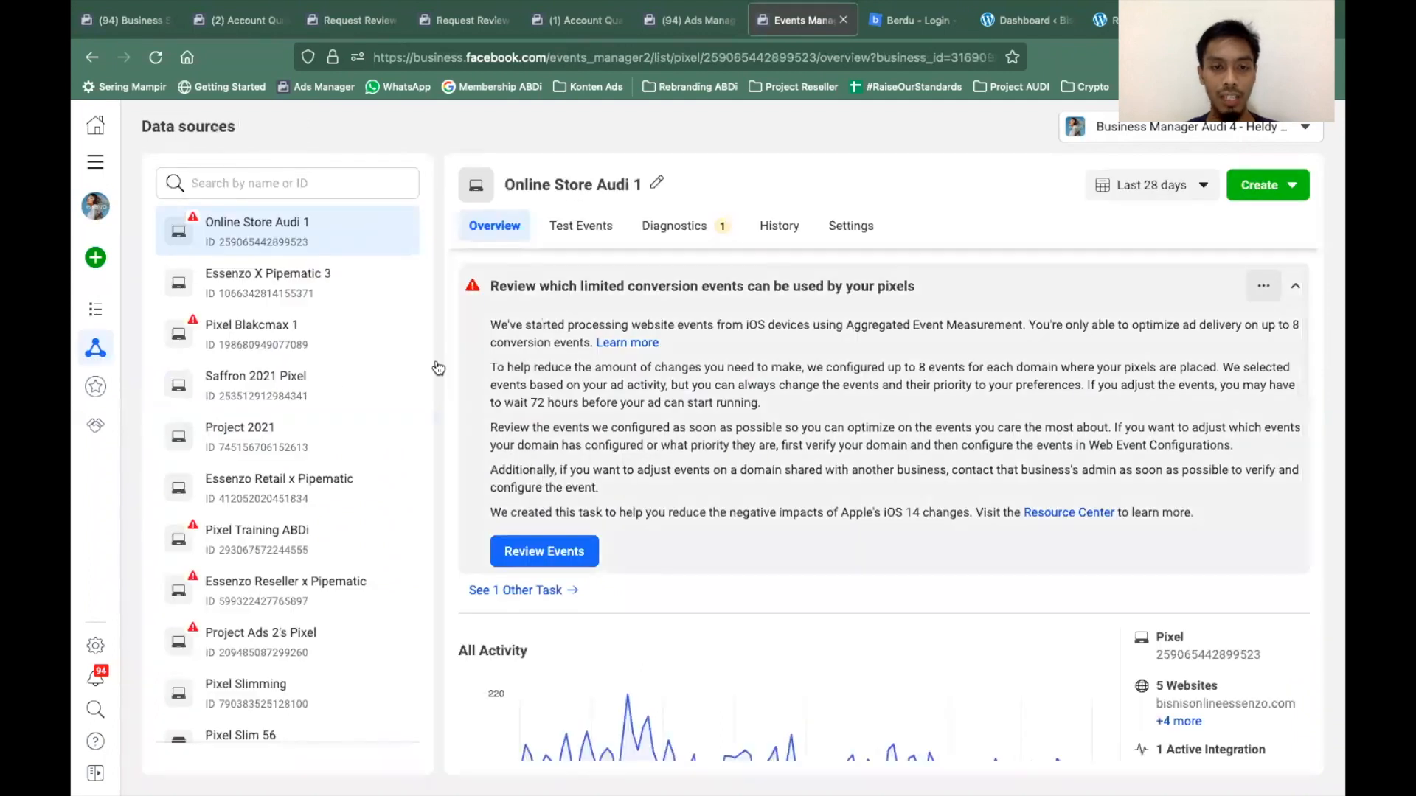
Look through the data sources list, reload the Events Manager page, and return to Business settings.
scroll(279, 560, "down", 2)
scroll(288, 369, "up", 2)
left_click(284, 183)
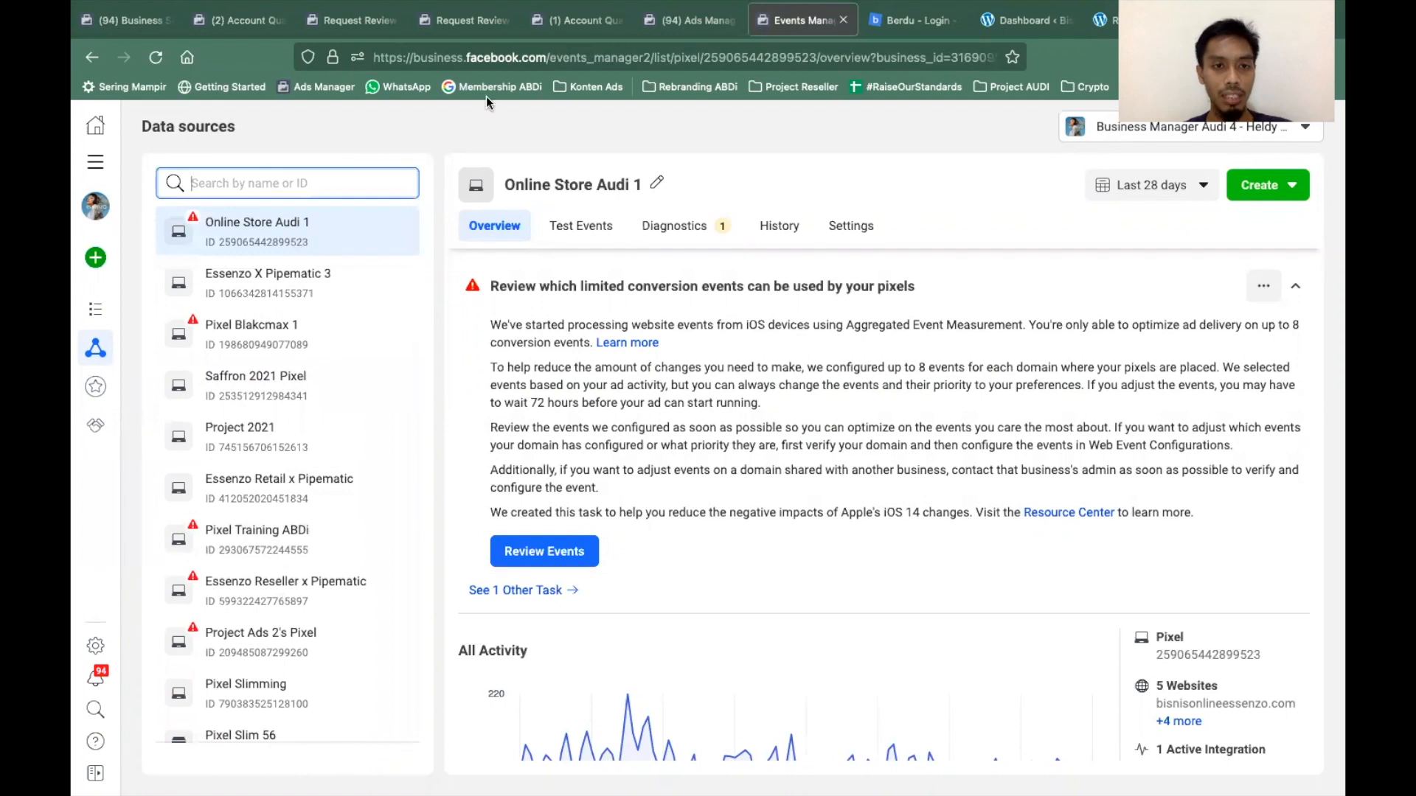
left_click(500, 62)
key("Return")
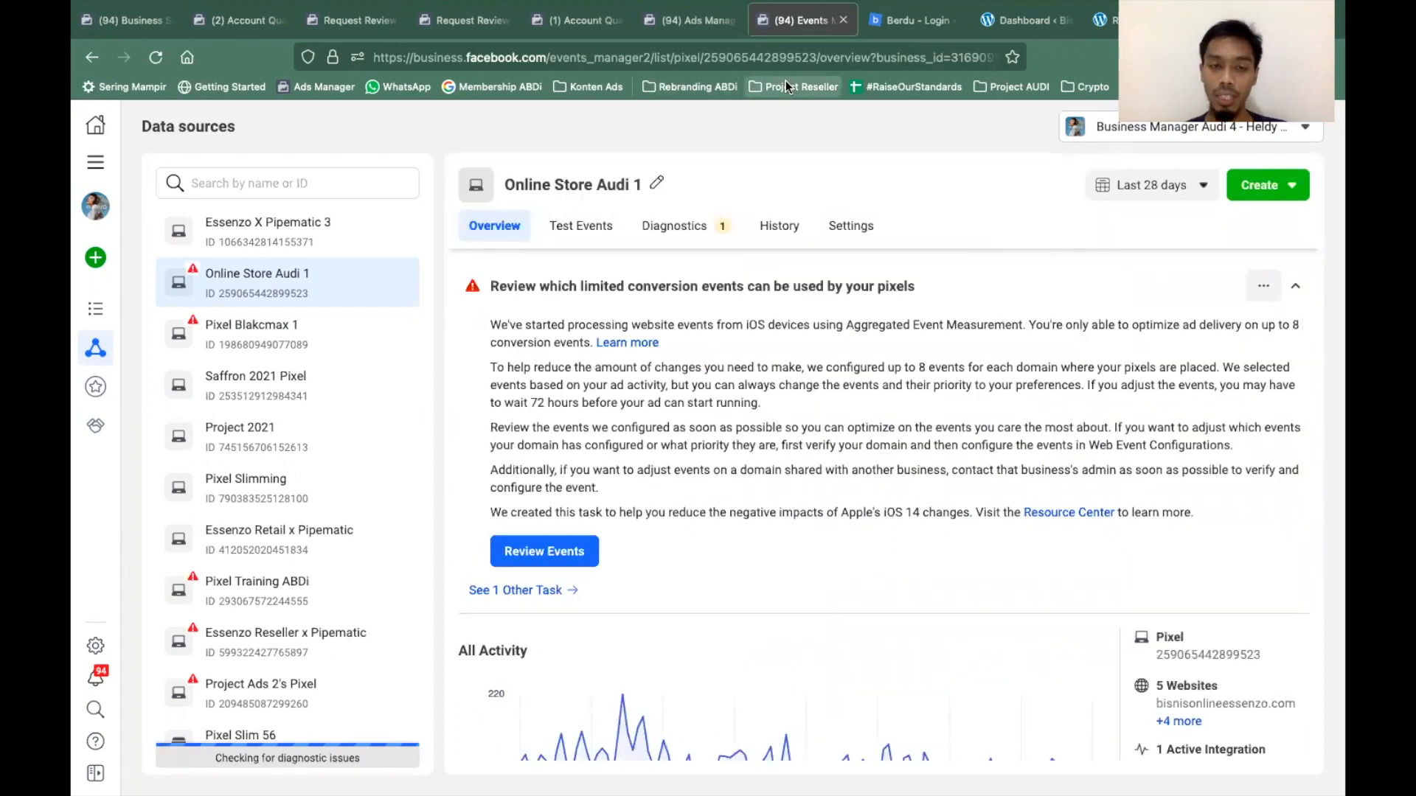
left_click(131, 22)
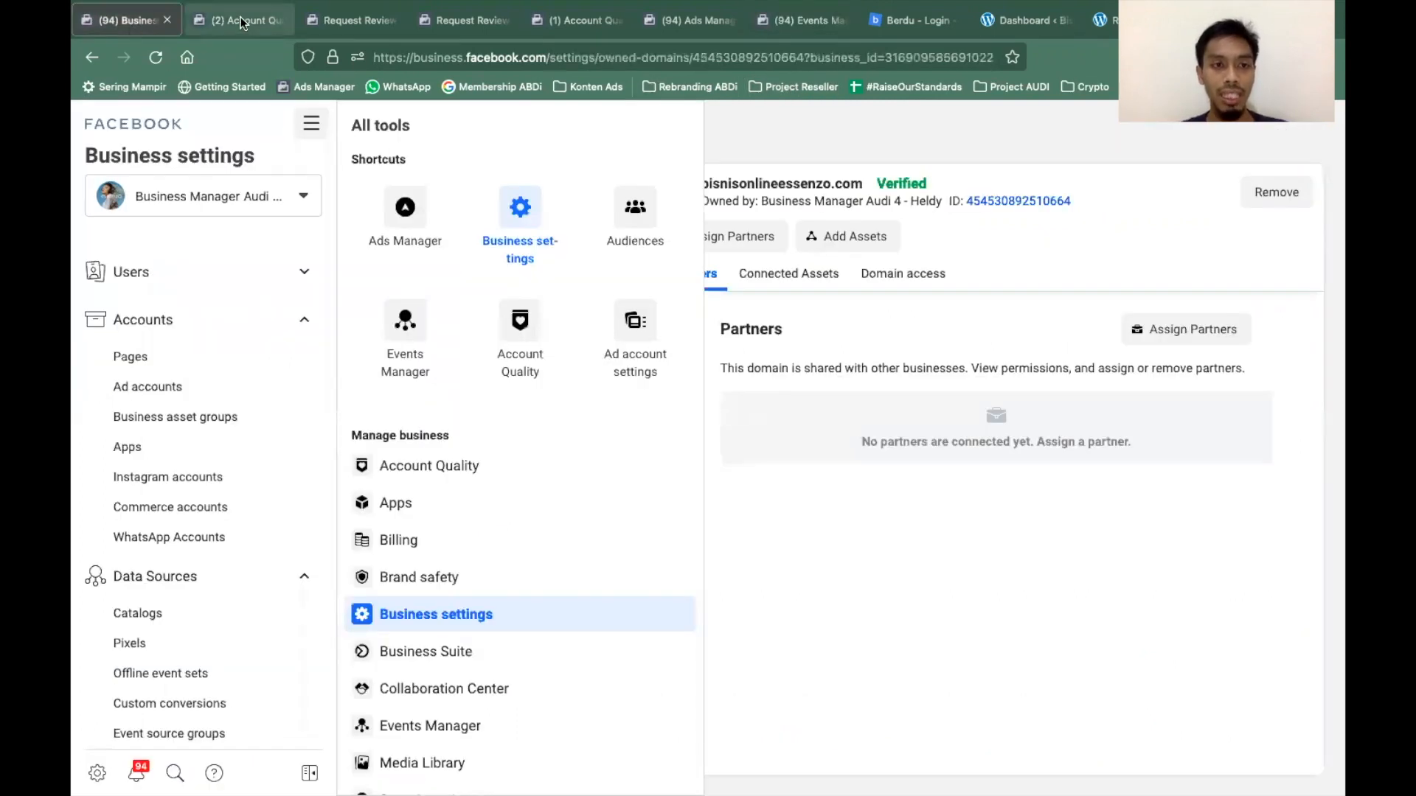
Open the Pixels data sources in Business settings and look through the list down to Pixel Contoh 3.
scroll(205, 531, "down", 2)
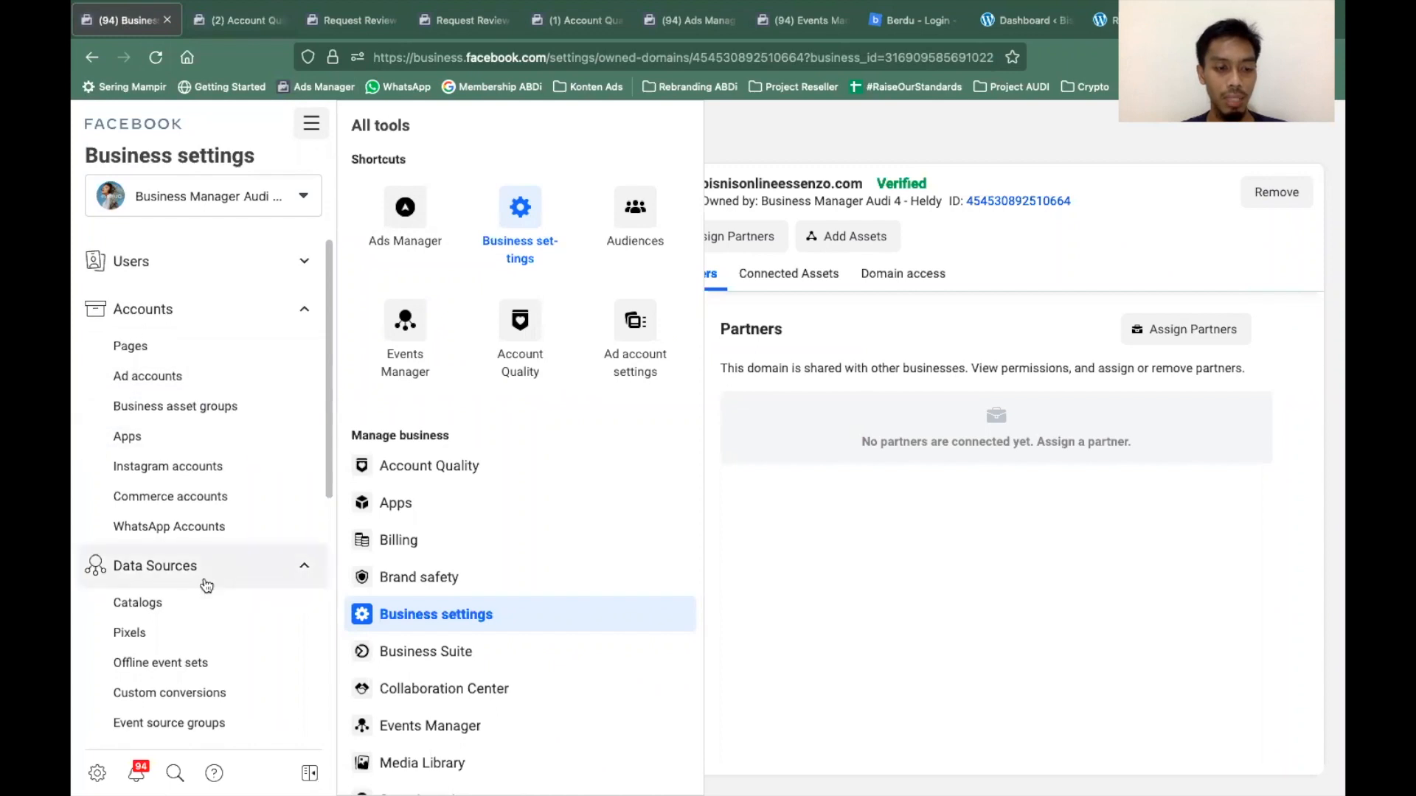
left_click(149, 555)
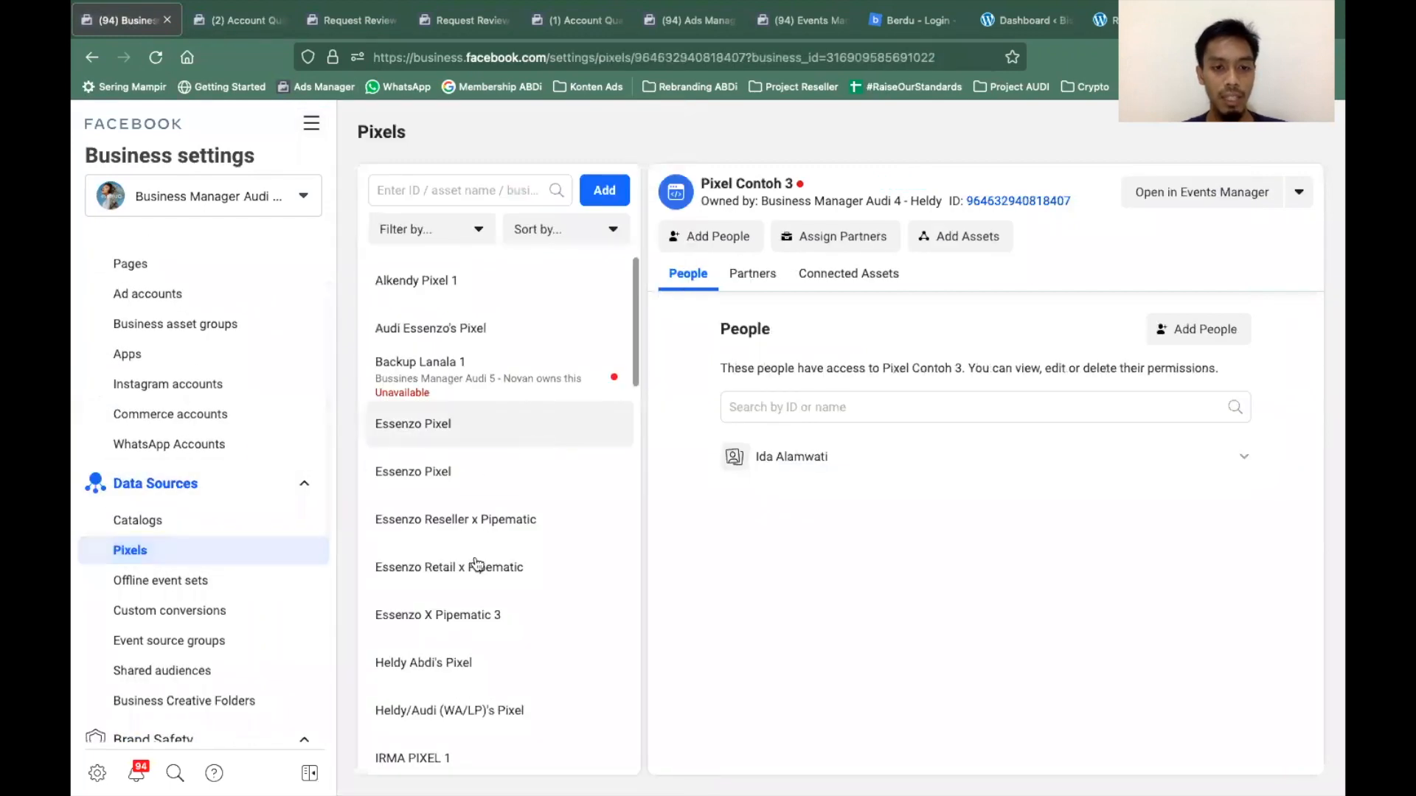
scroll(476, 565, "down", 5)
scroll(477, 565, "down", 5)
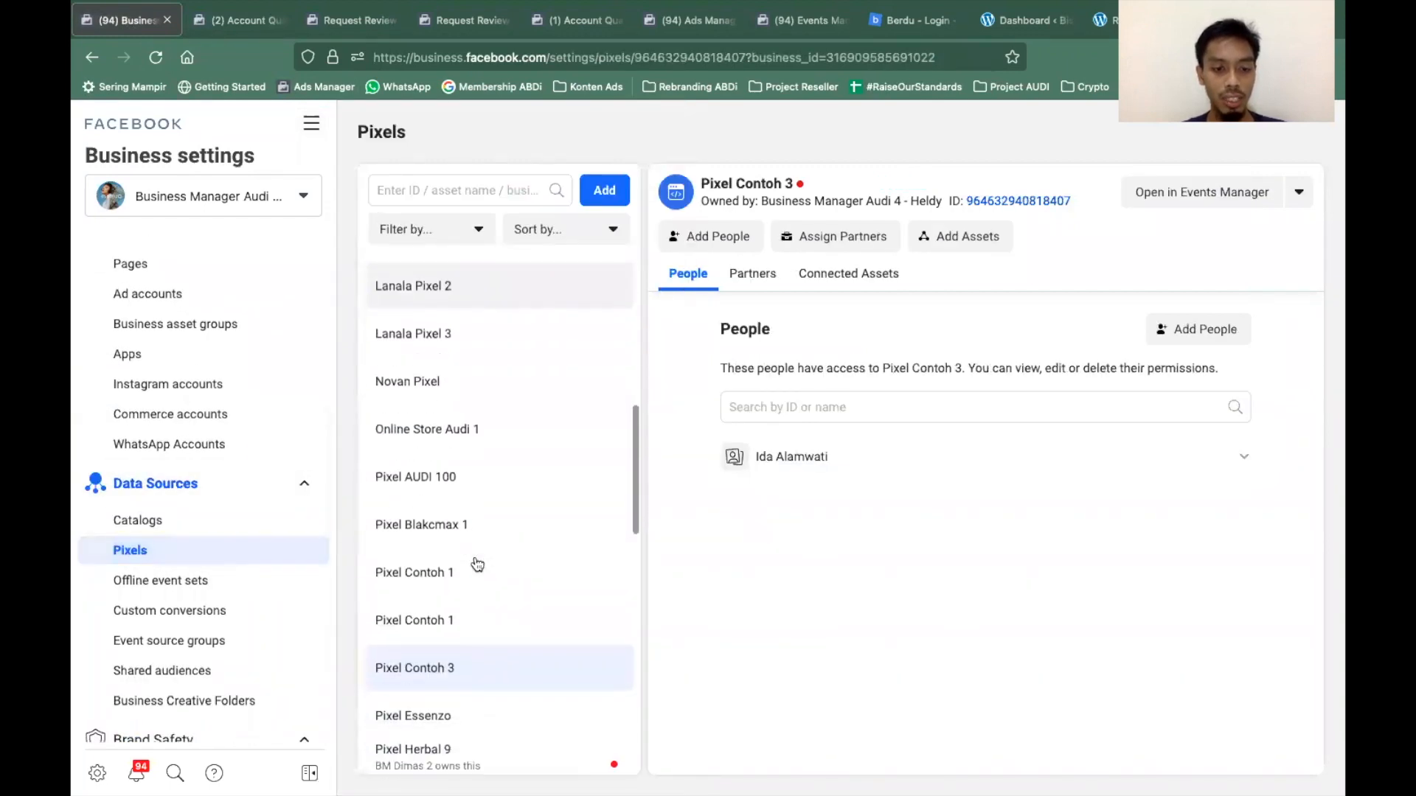
left_click(1003, 205)
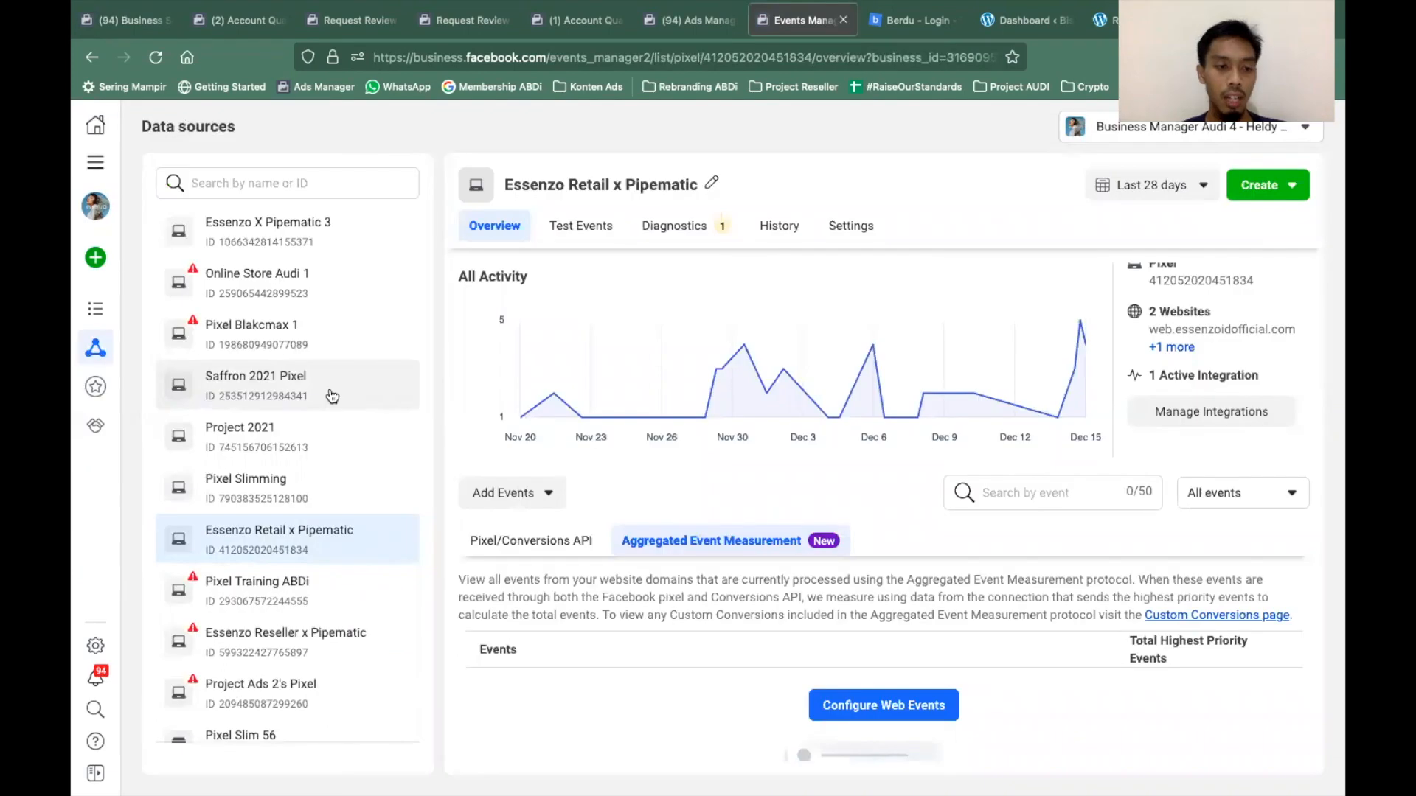
Find Saffron 2021 Pixel among the Events Manager data sources and open its Aggregated Event Measurement overview.
scroll(329, 440, "down", 5)
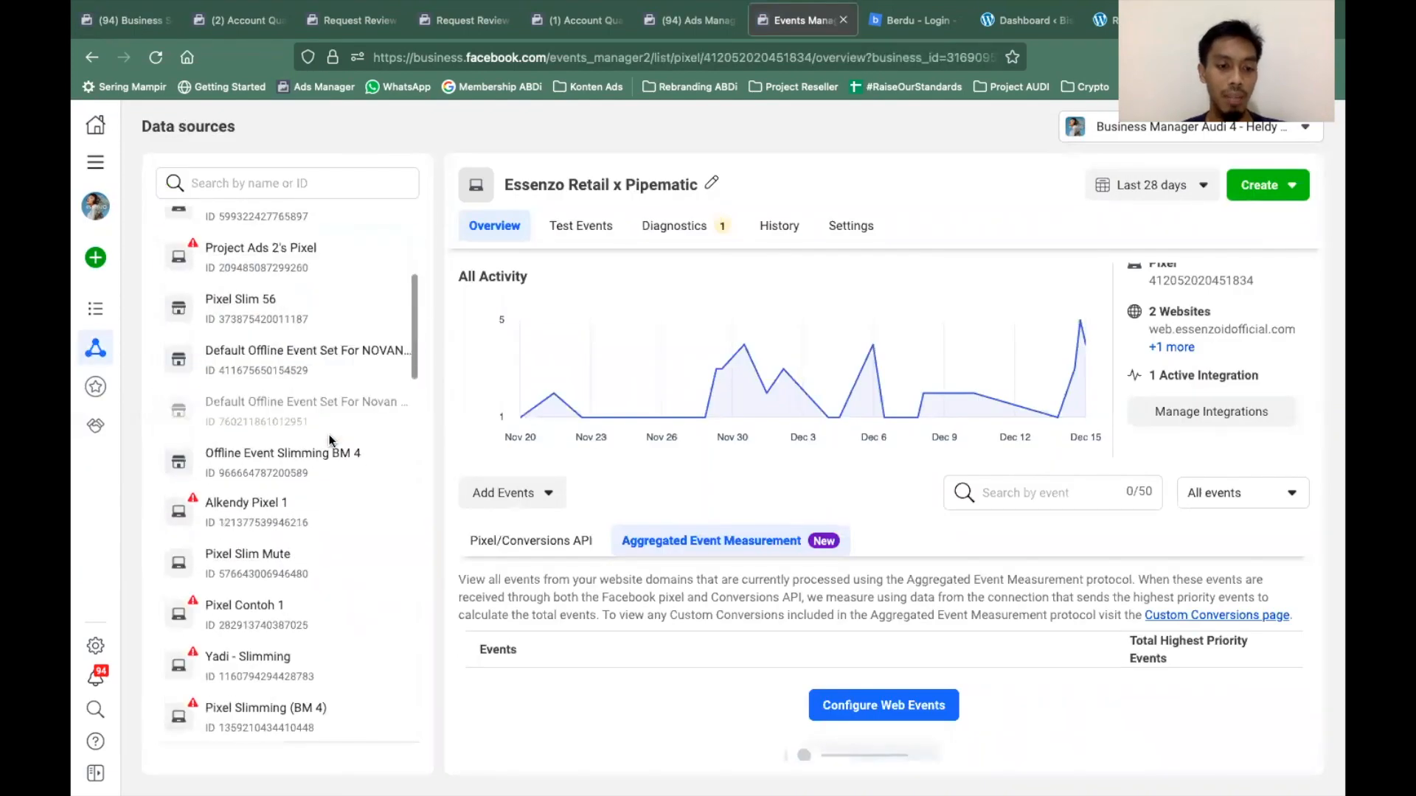
scroll(329, 441, "up", 5)
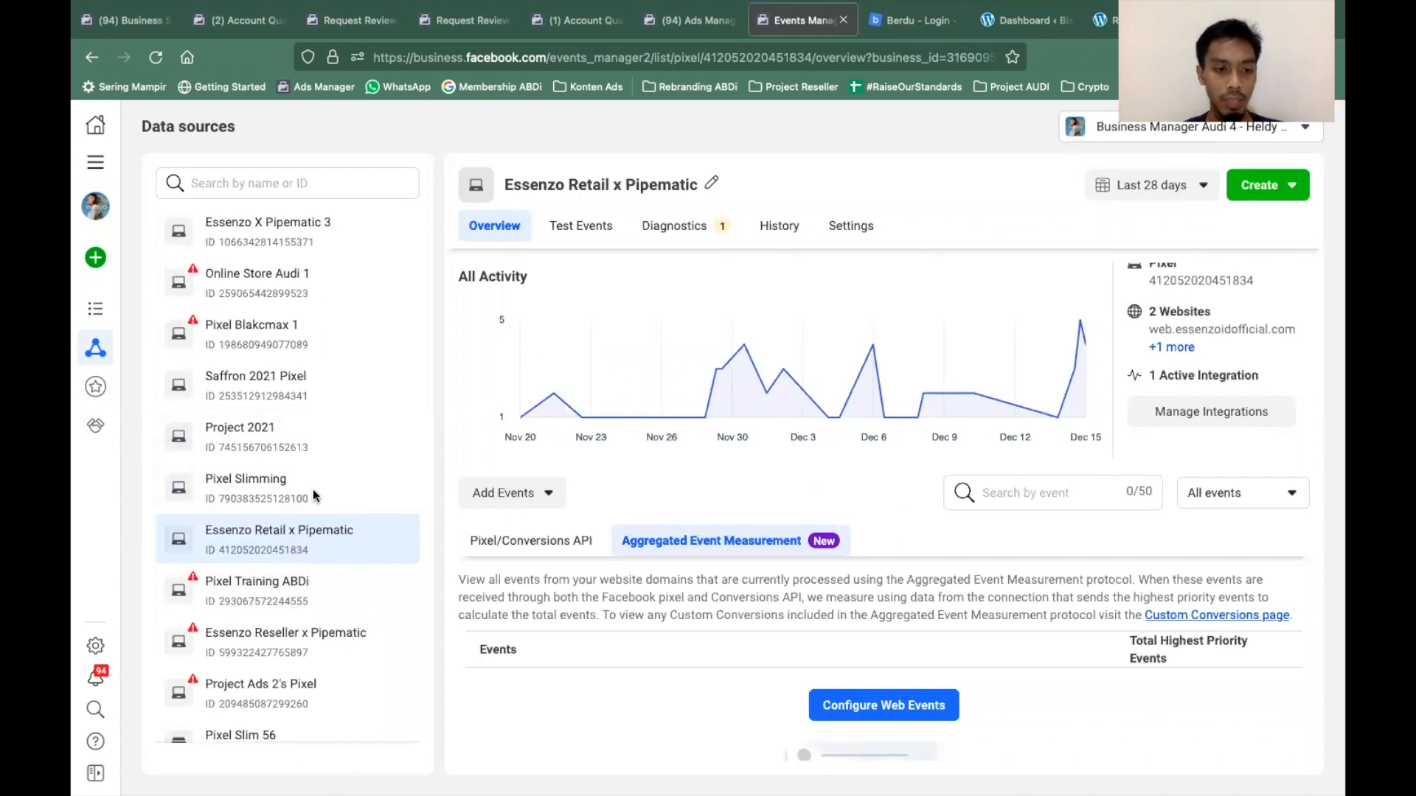
left_click(292, 377)
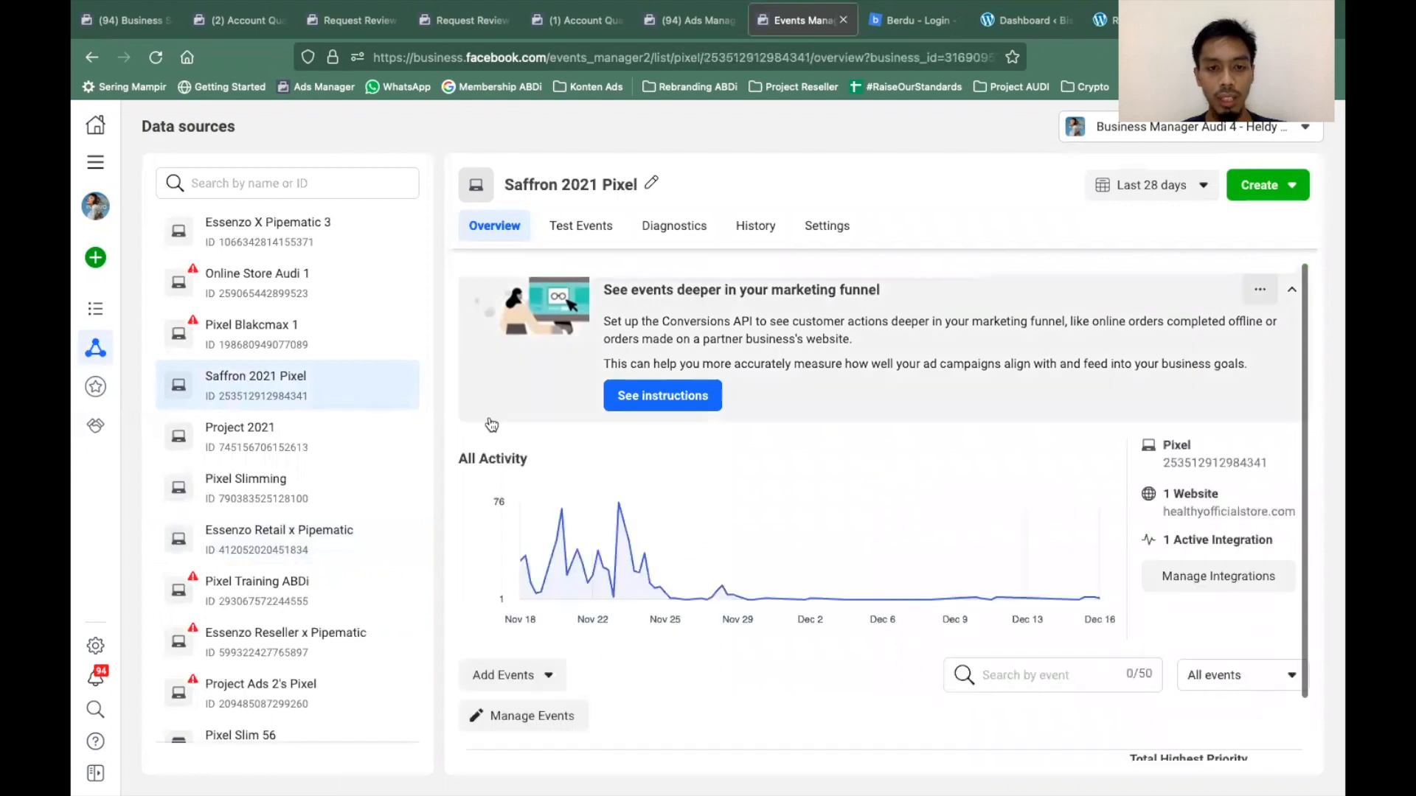
scroll(618, 517, "down", 4)
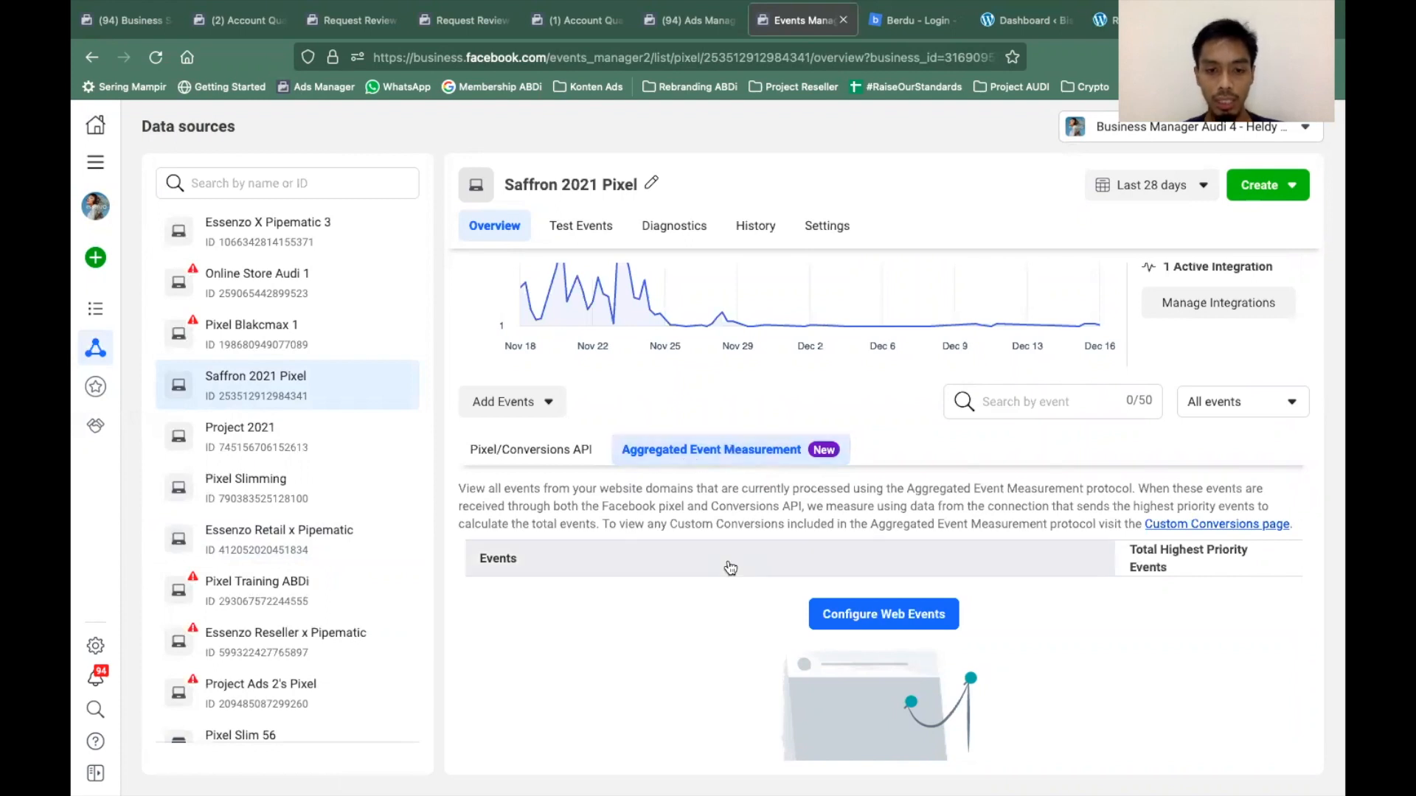
scroll(726, 516, "down", 1)
scroll(728, 525, "up", 2)
scroll(729, 519, "down", 3)
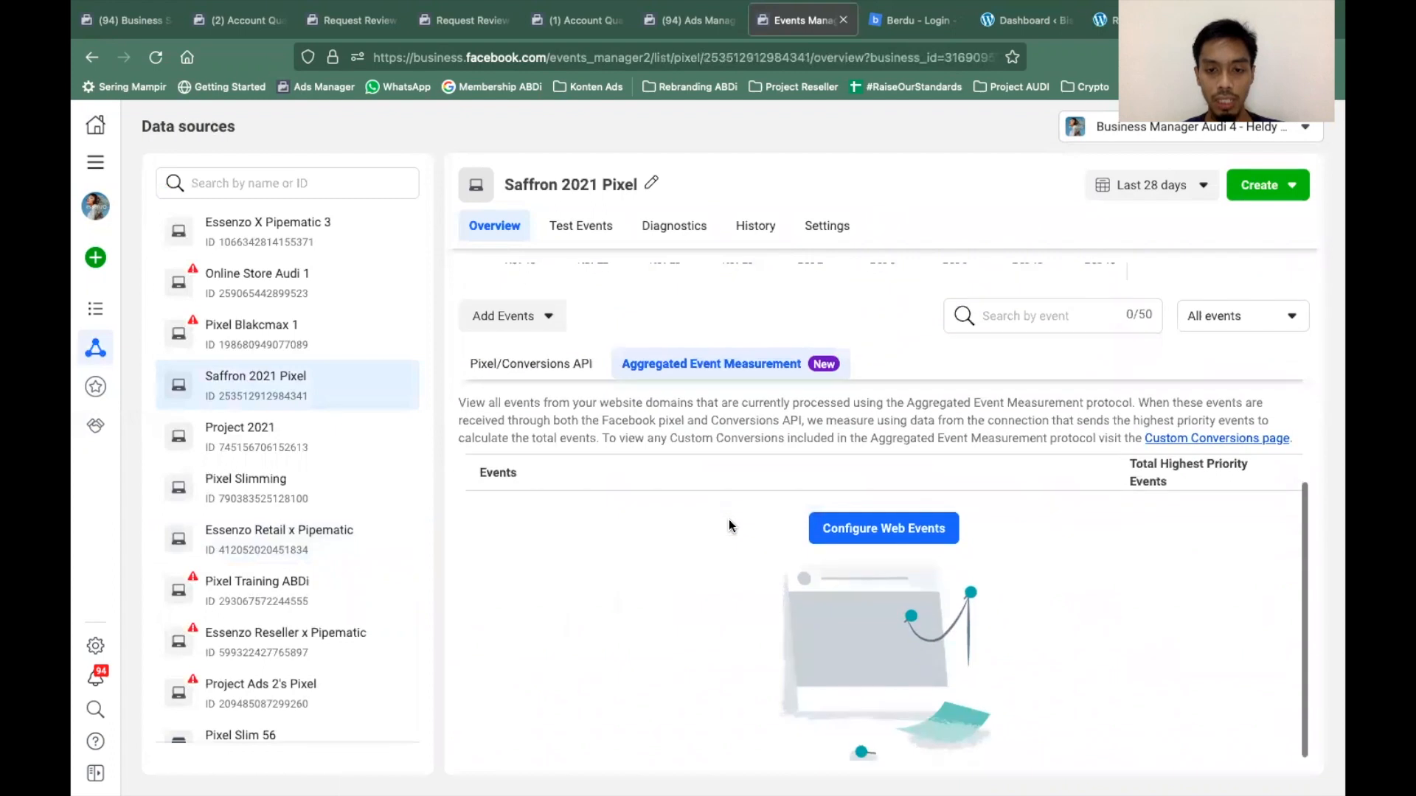
Open the web event configuration of bisnisonlineessenzo.com for editing and review its event columns through Owned By.
left_click(859, 530)
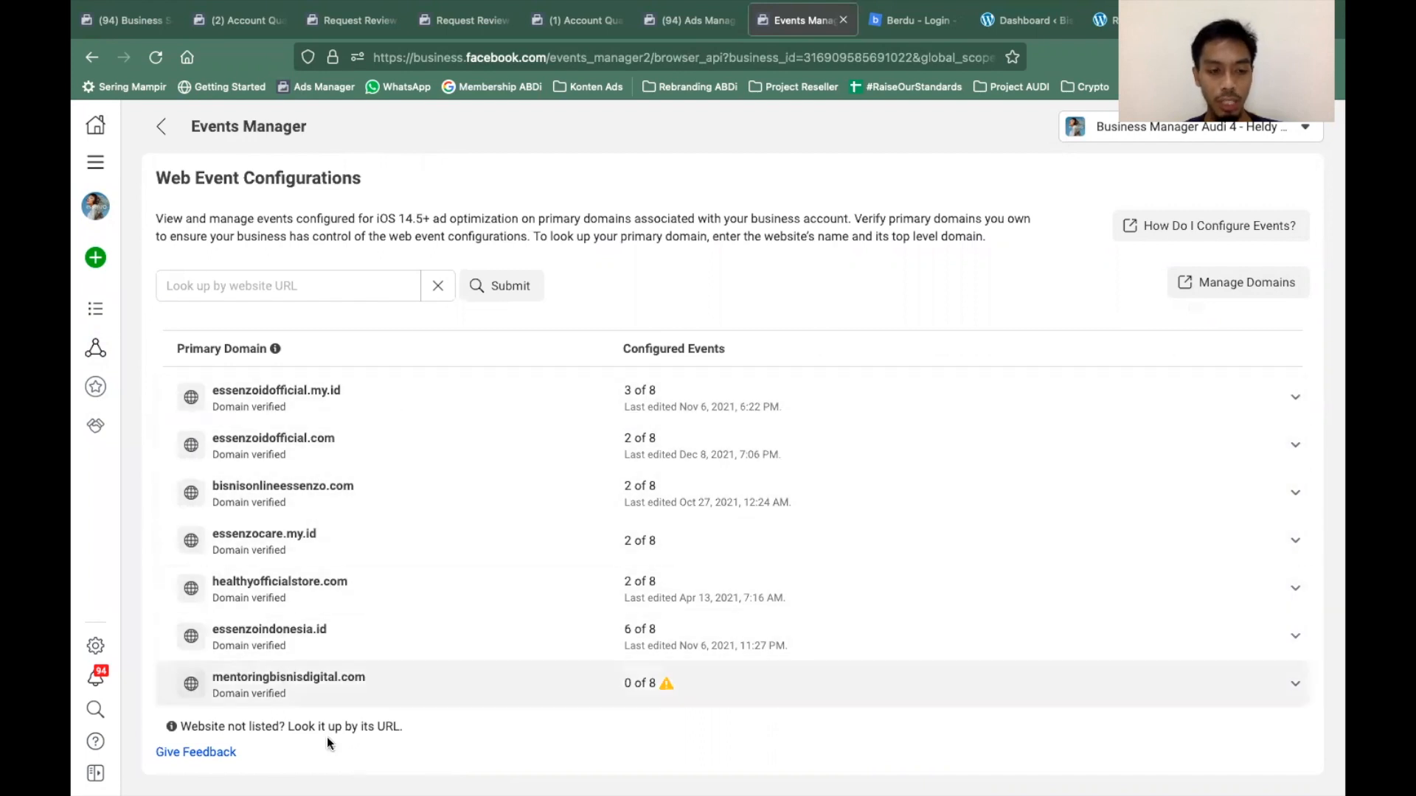
left_click(388, 504)
scroll(536, 502, "down", 1)
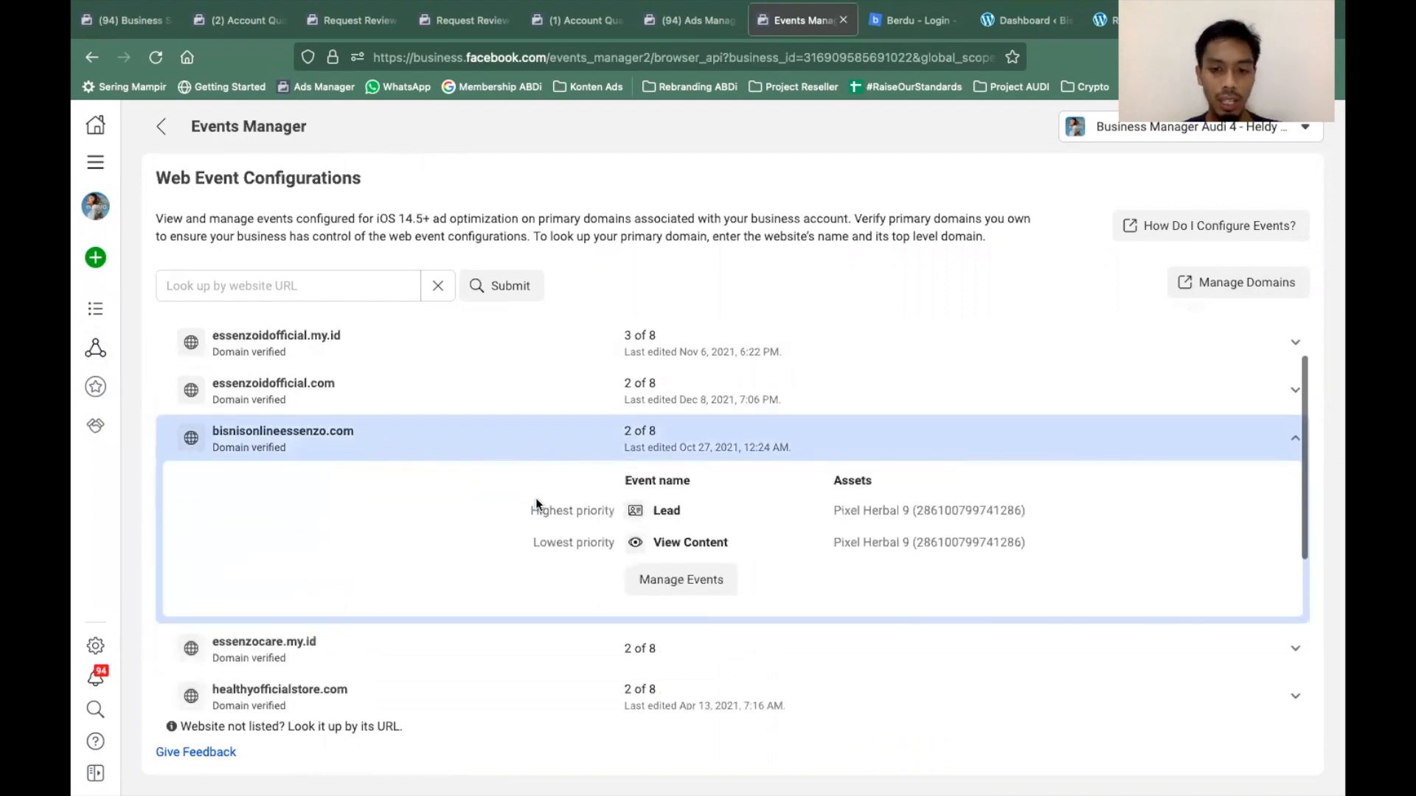
left_click(674, 581)
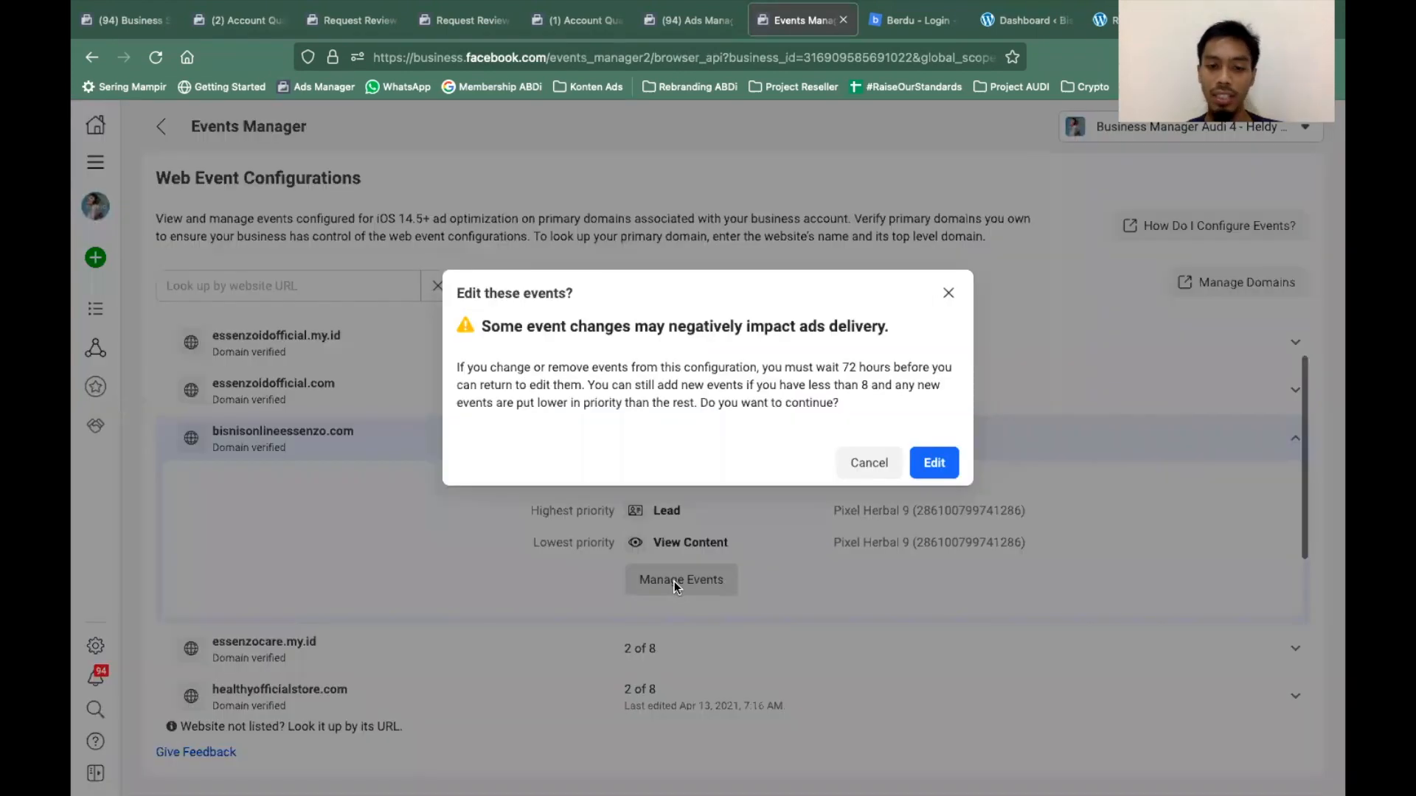
left_click(933, 462)
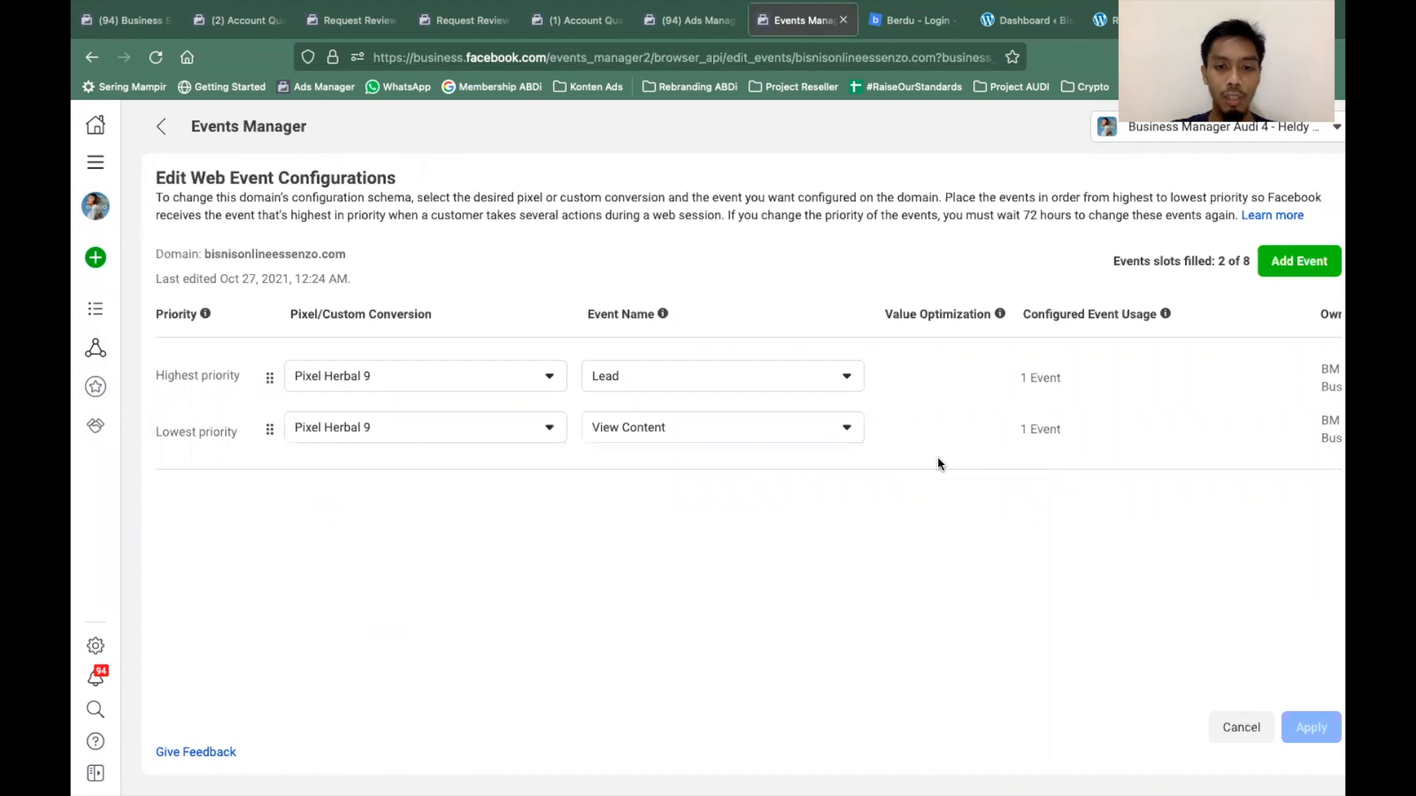
scroll(972, 446, "right", 3)
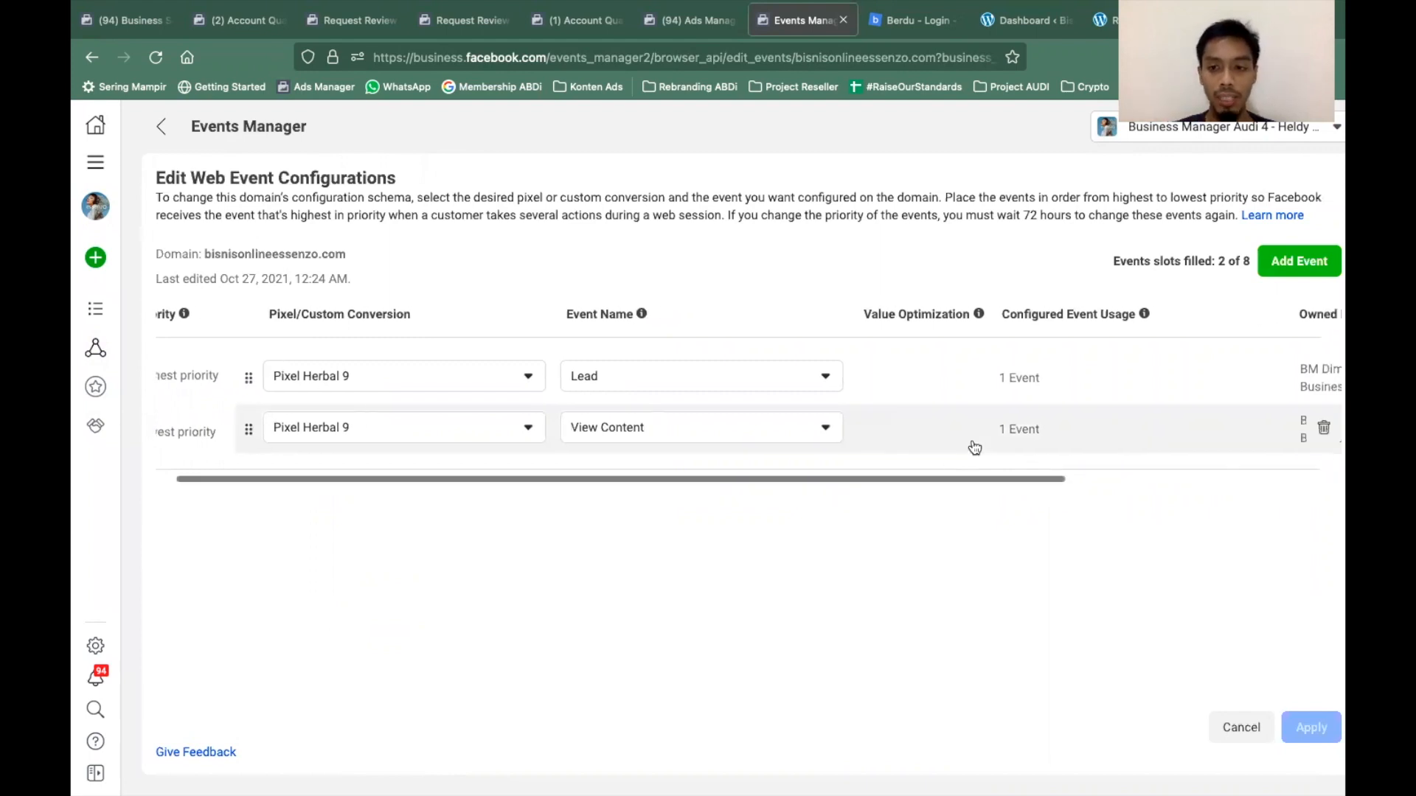
scroll(973, 446, "right", 2)
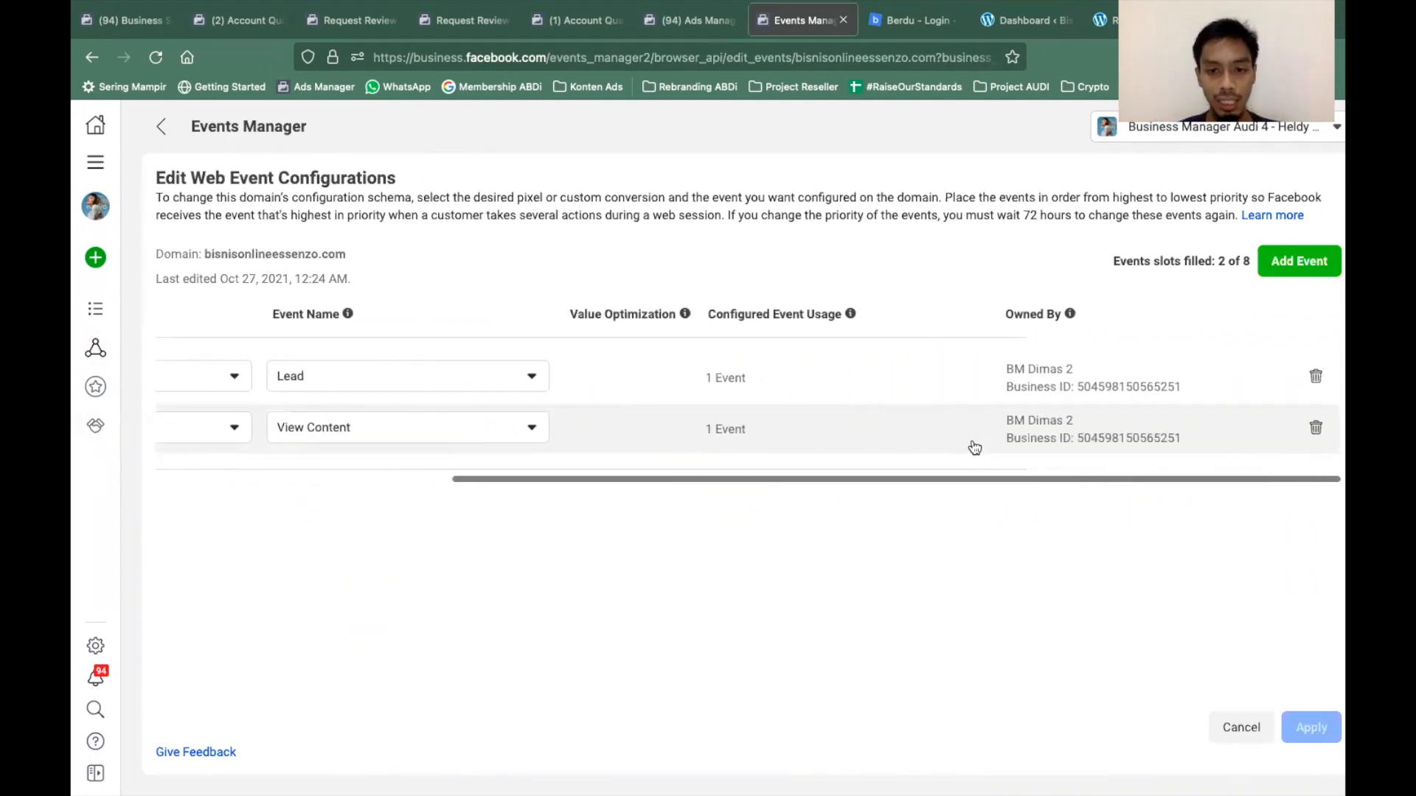
scroll(973, 446, "left", 5)
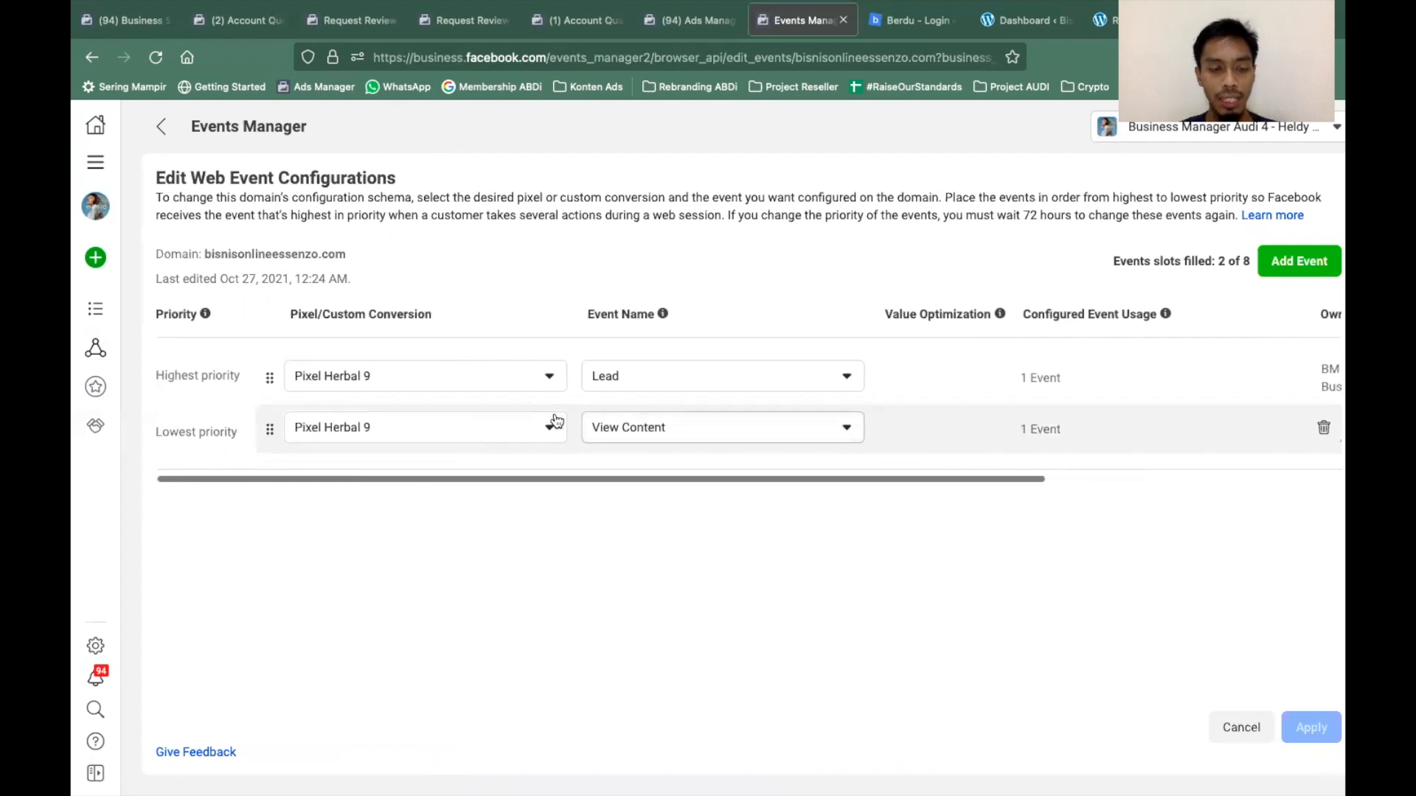
Search the available pixels for "pixel" and assign Saffron 2021 Pixel to the highest-priority event.
left_click(432, 377)
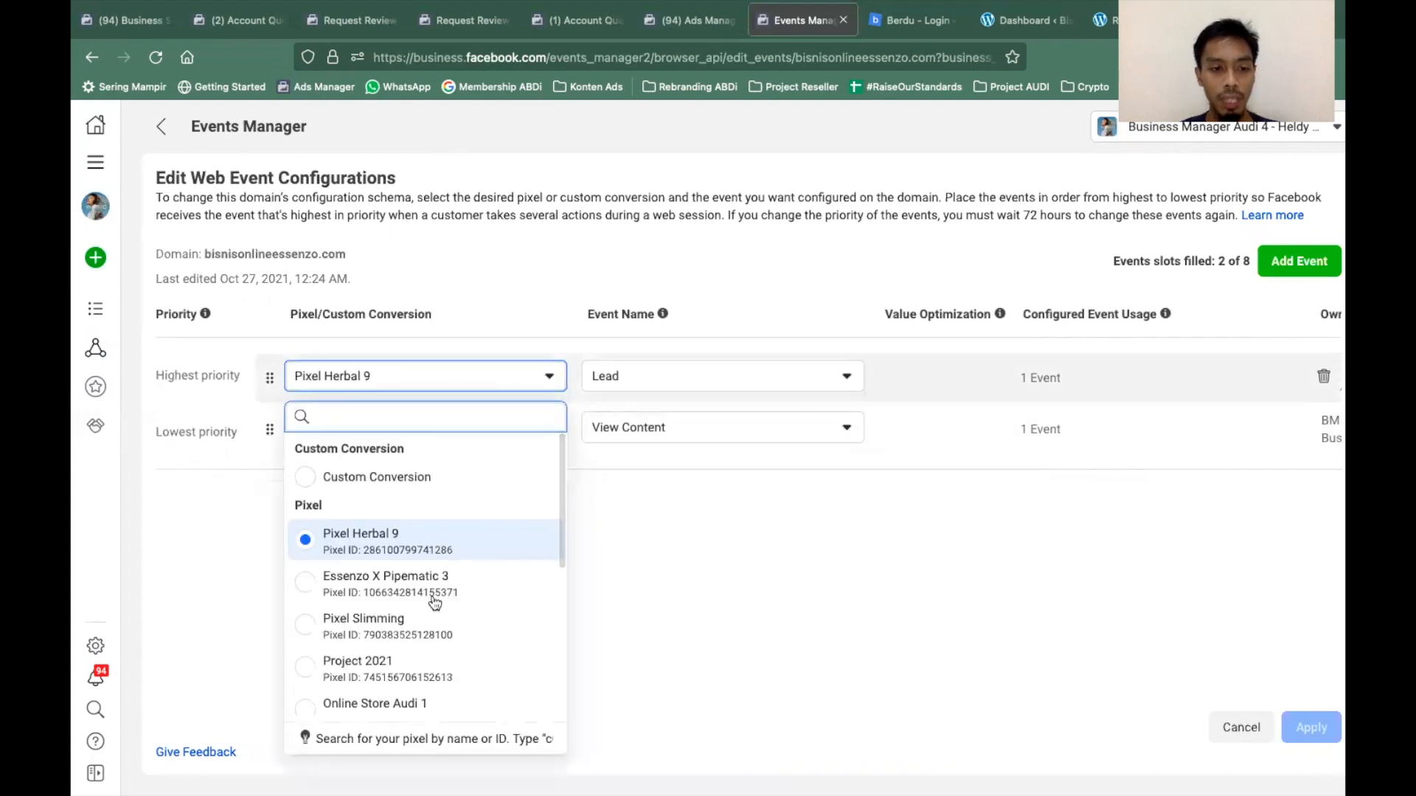
scroll(435, 603, "down", 4)
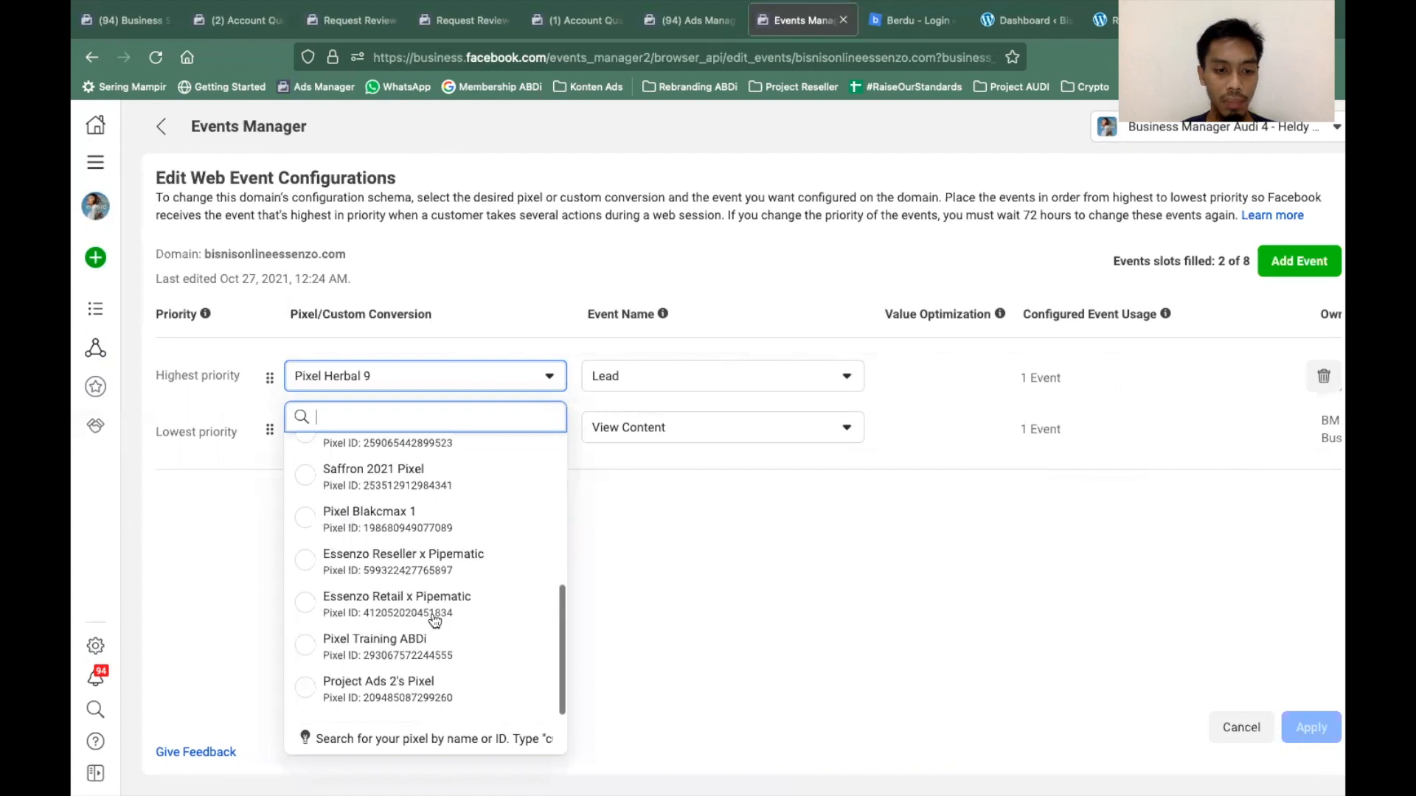
scroll(435, 616, "up", 5)
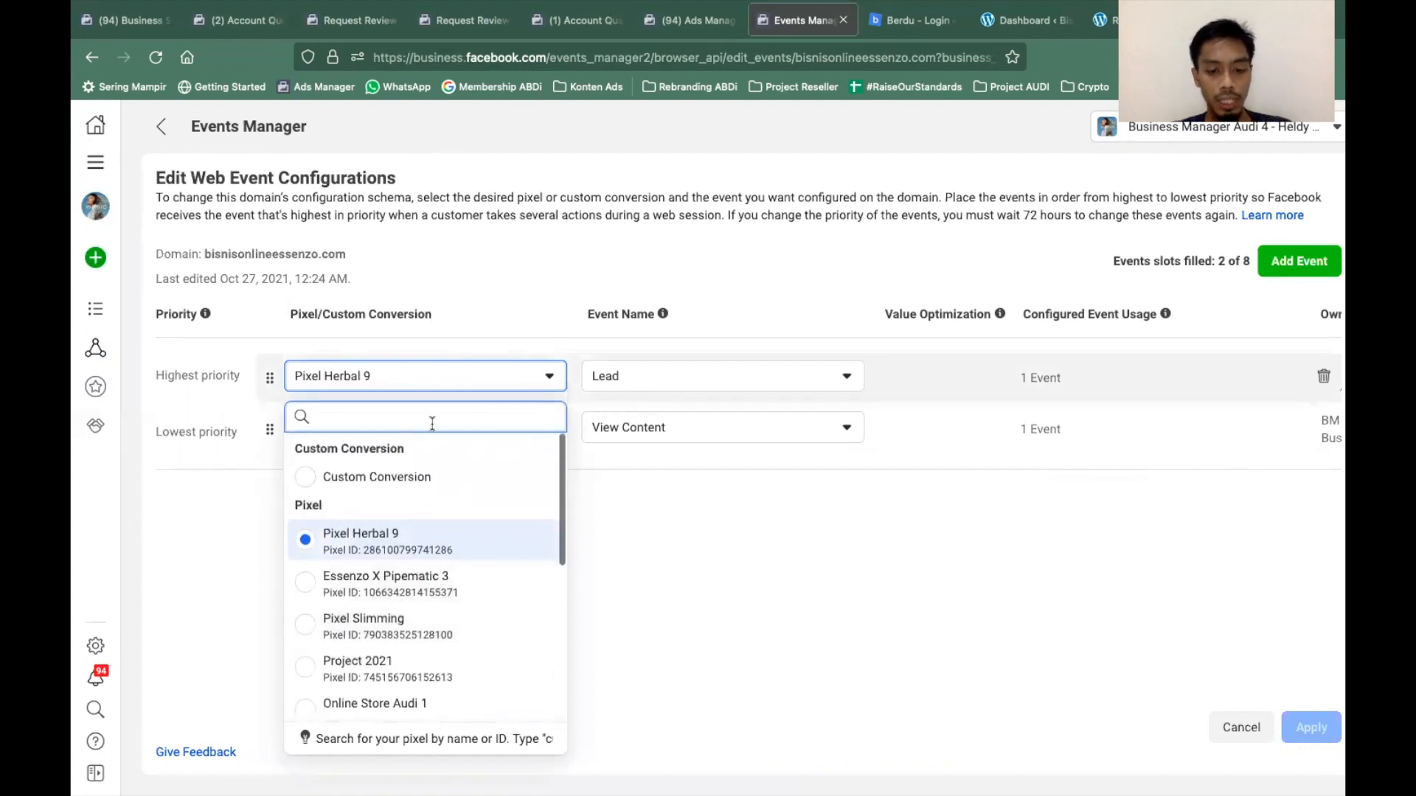
type("pixel")
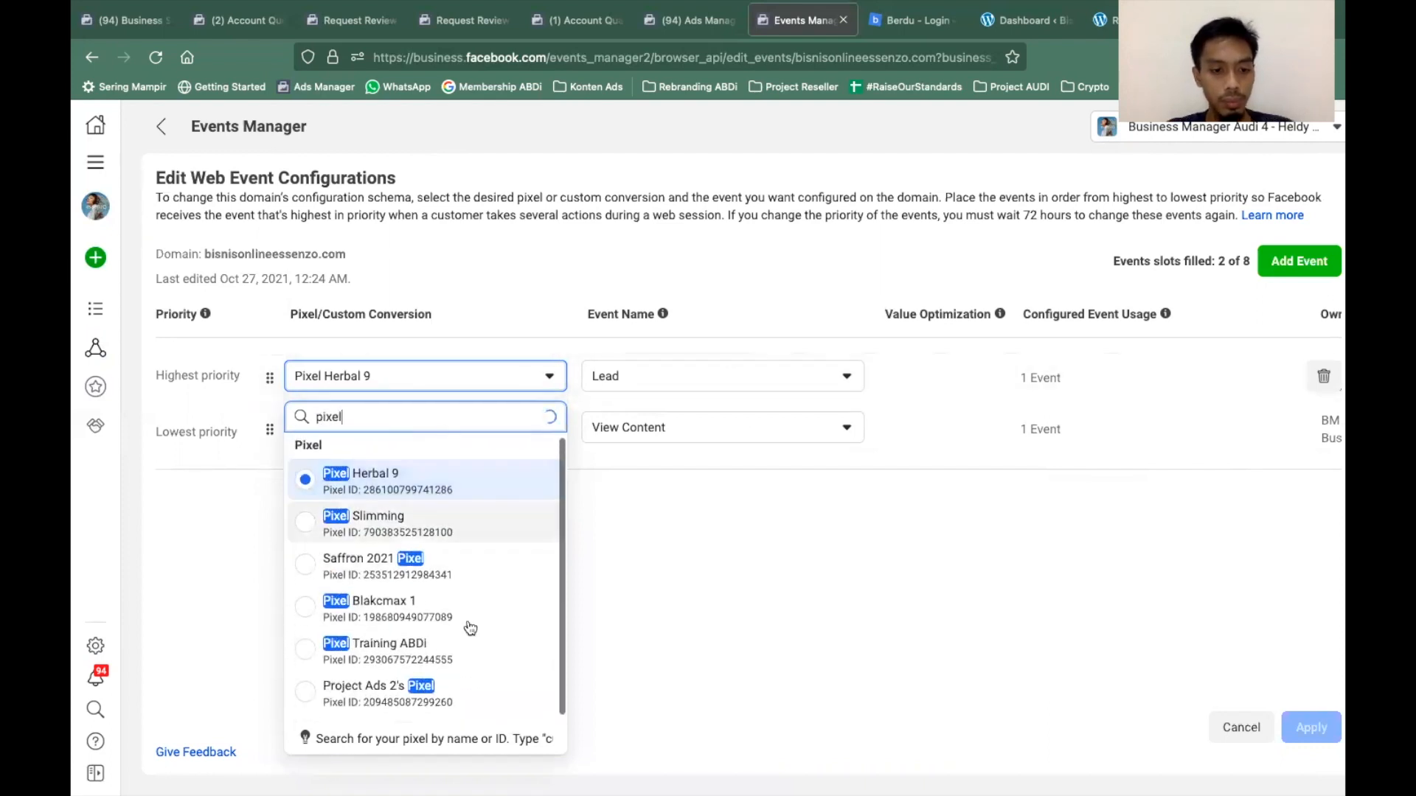
left_click(484, 568)
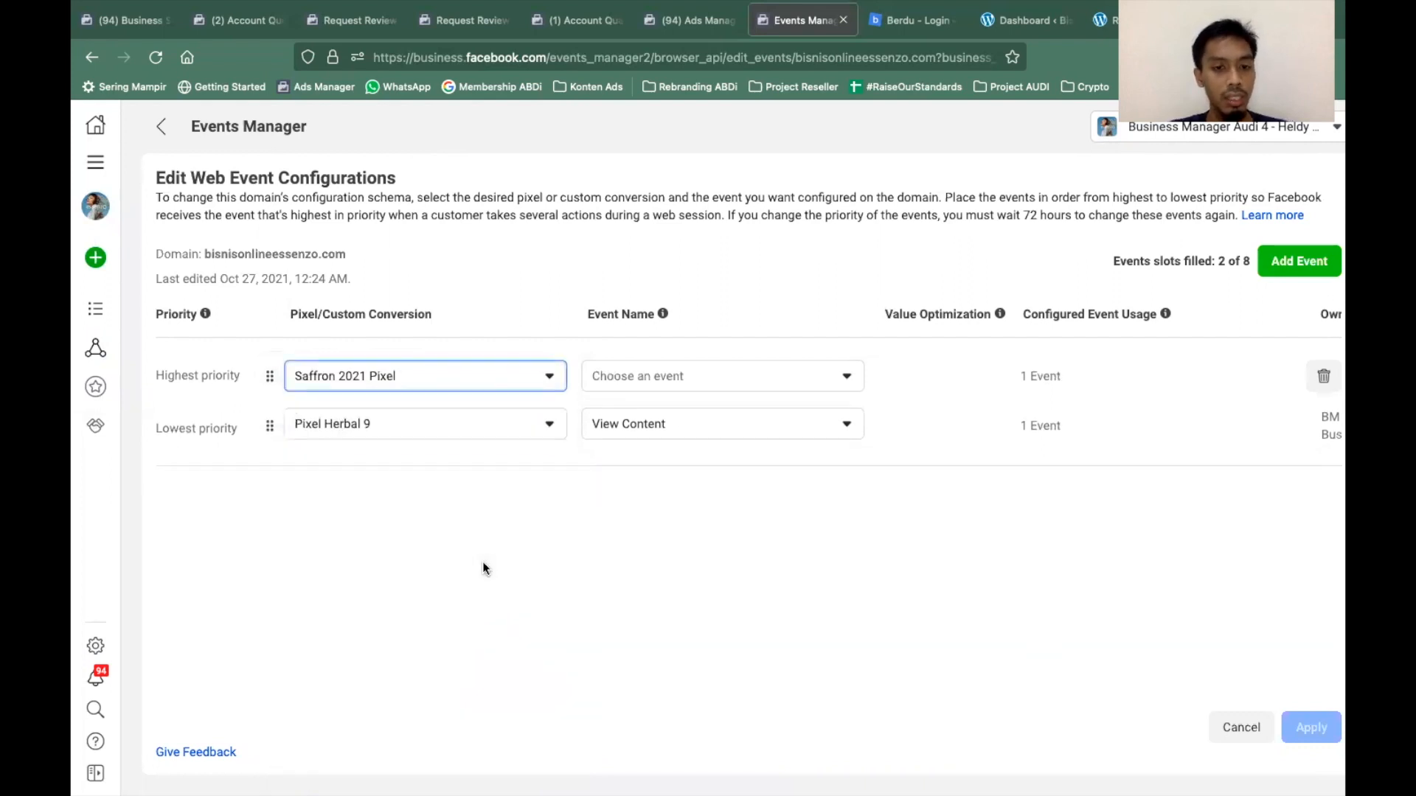
Review the available events and set the highest-priority event of Saffron 2021 Pixel to Lead.
left_click(737, 385)
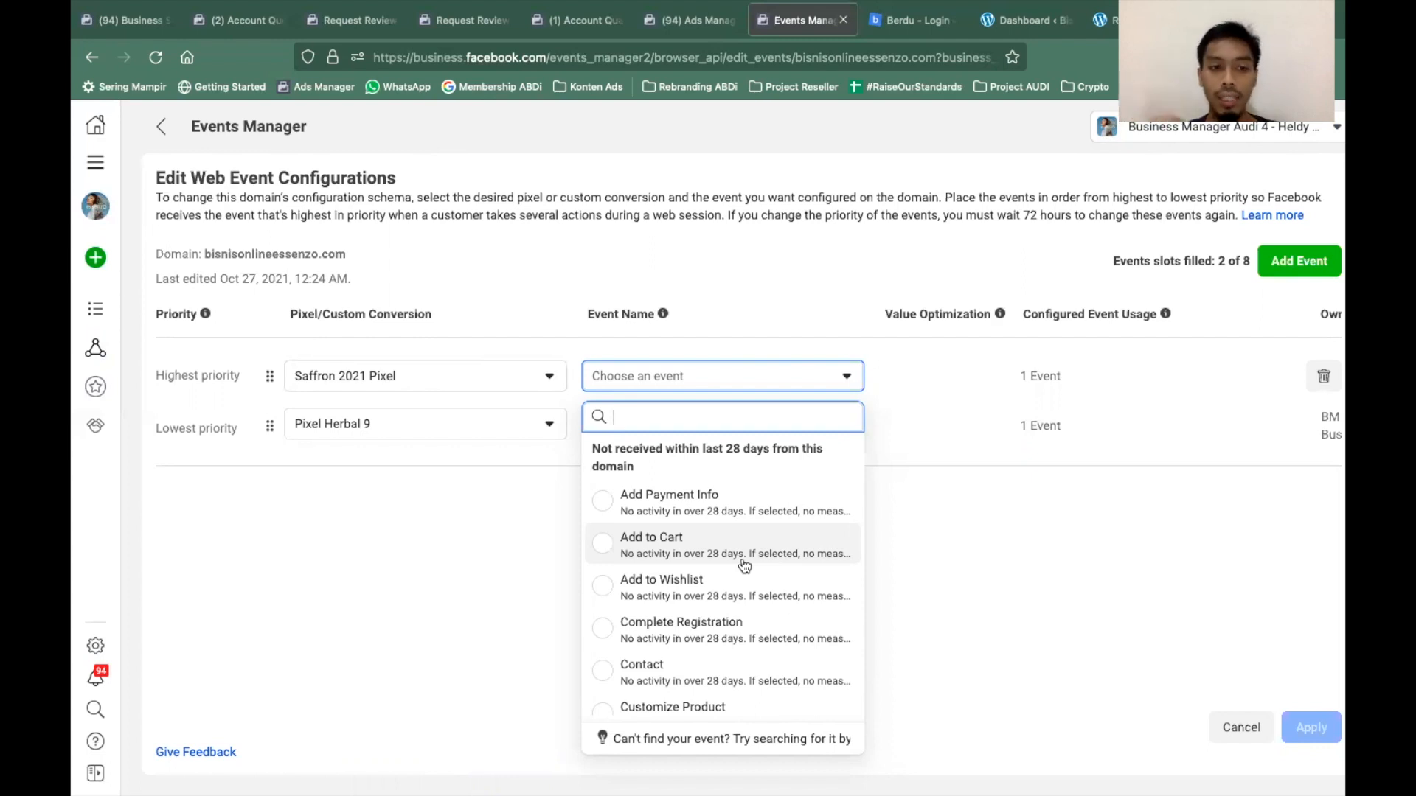
left_click(467, 548)
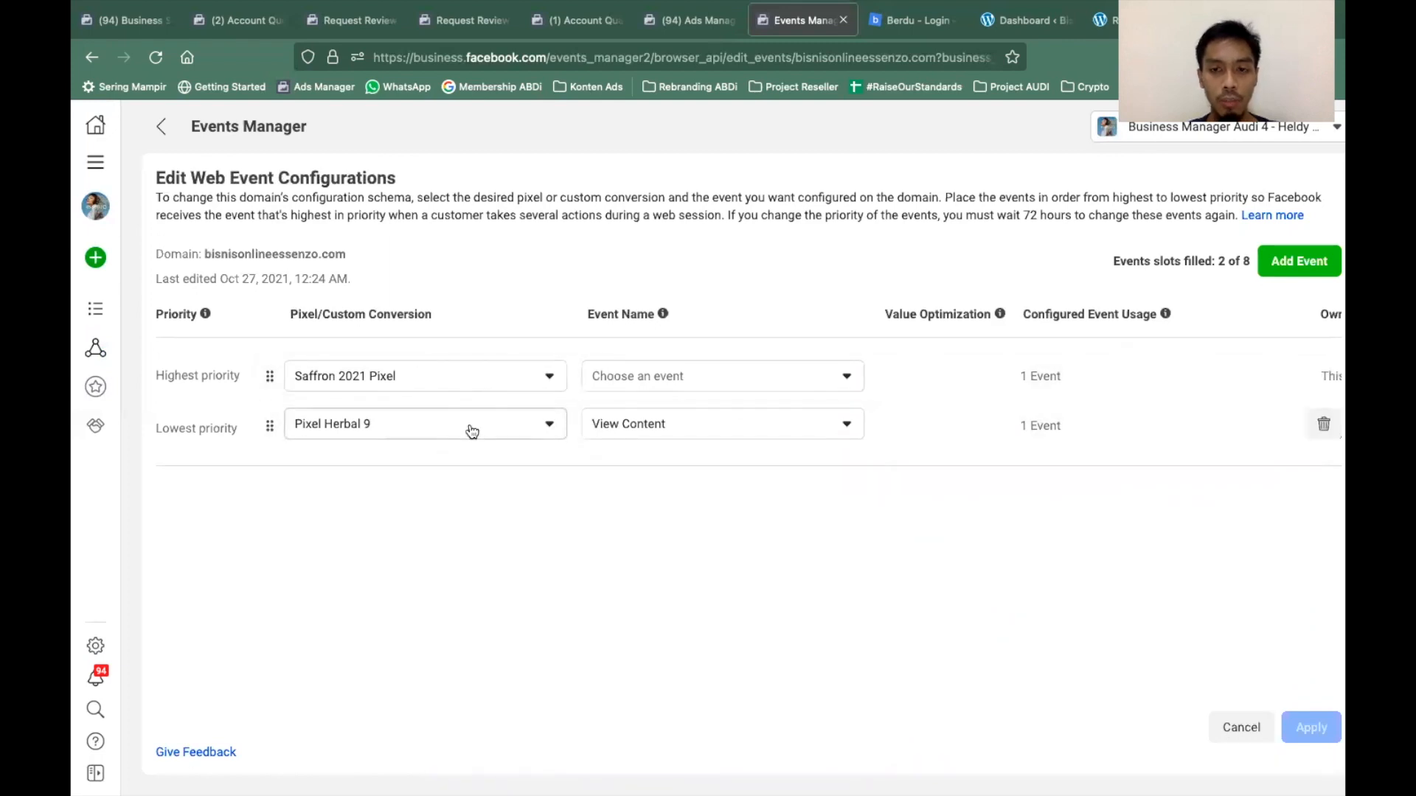
left_click(648, 376)
type("lead")
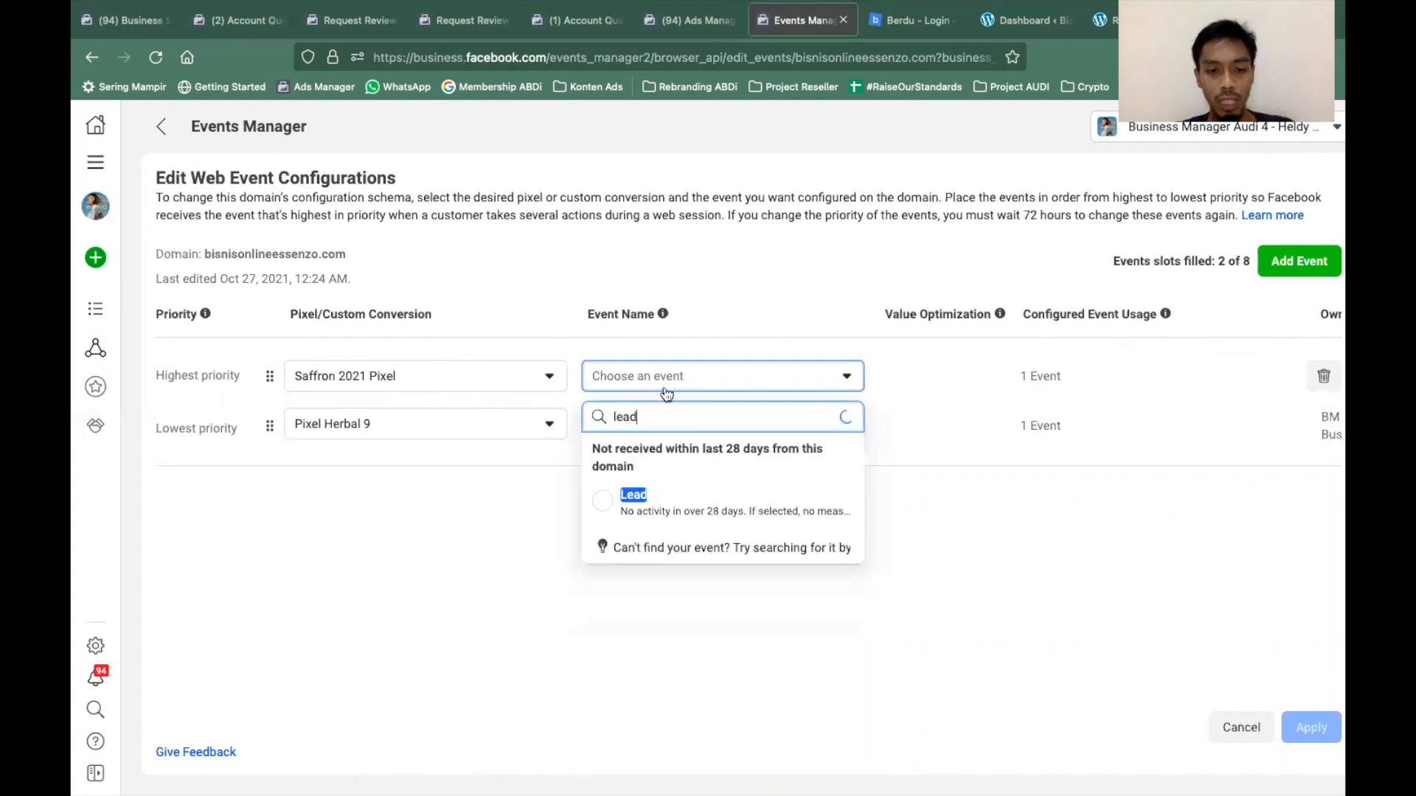
left_click(697, 494)
Set the lowest-priority entry to Saffron 2021 Pixel with the View Content event.
left_click(396, 435)
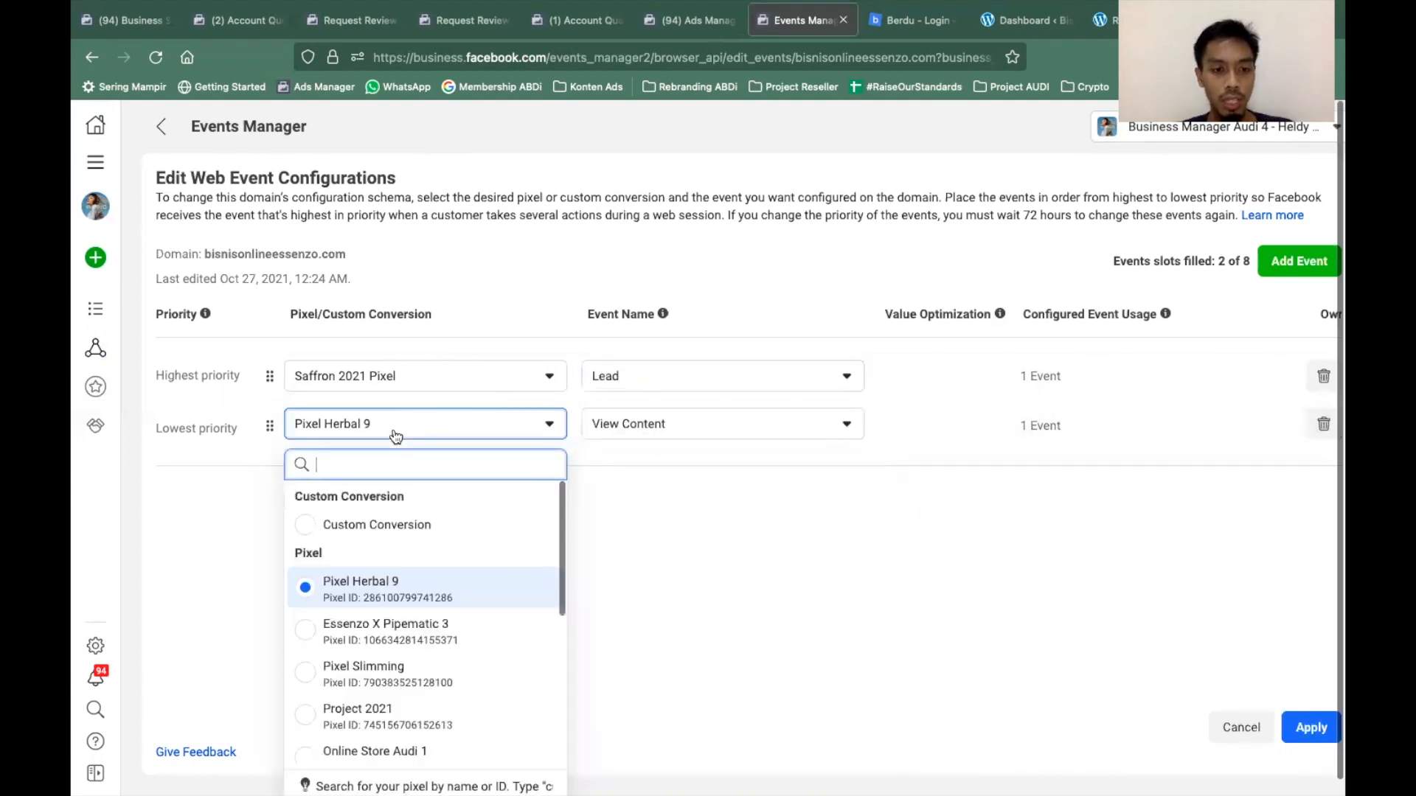
type("saff")
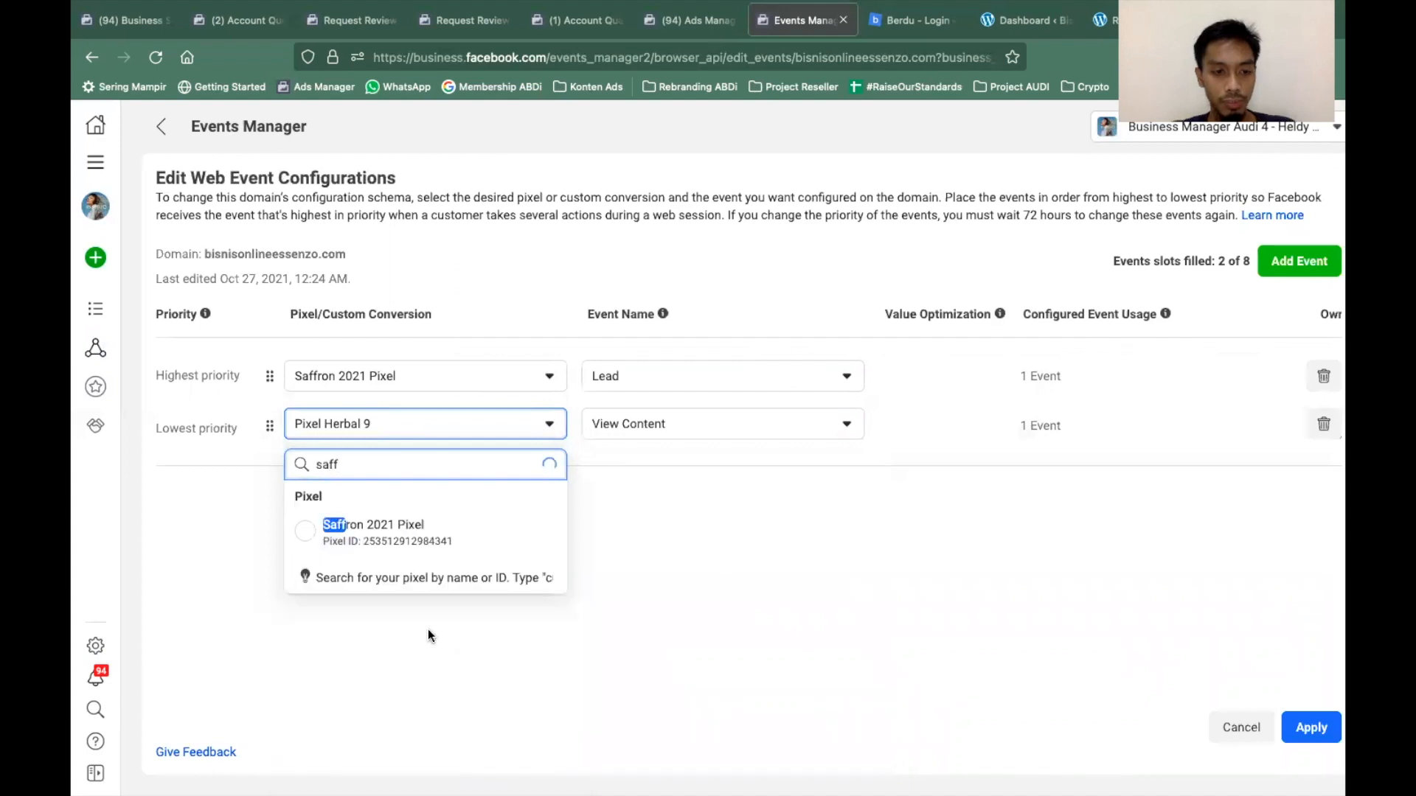
left_click(444, 537)
left_click(697, 422)
type("view")
left_click(712, 558)
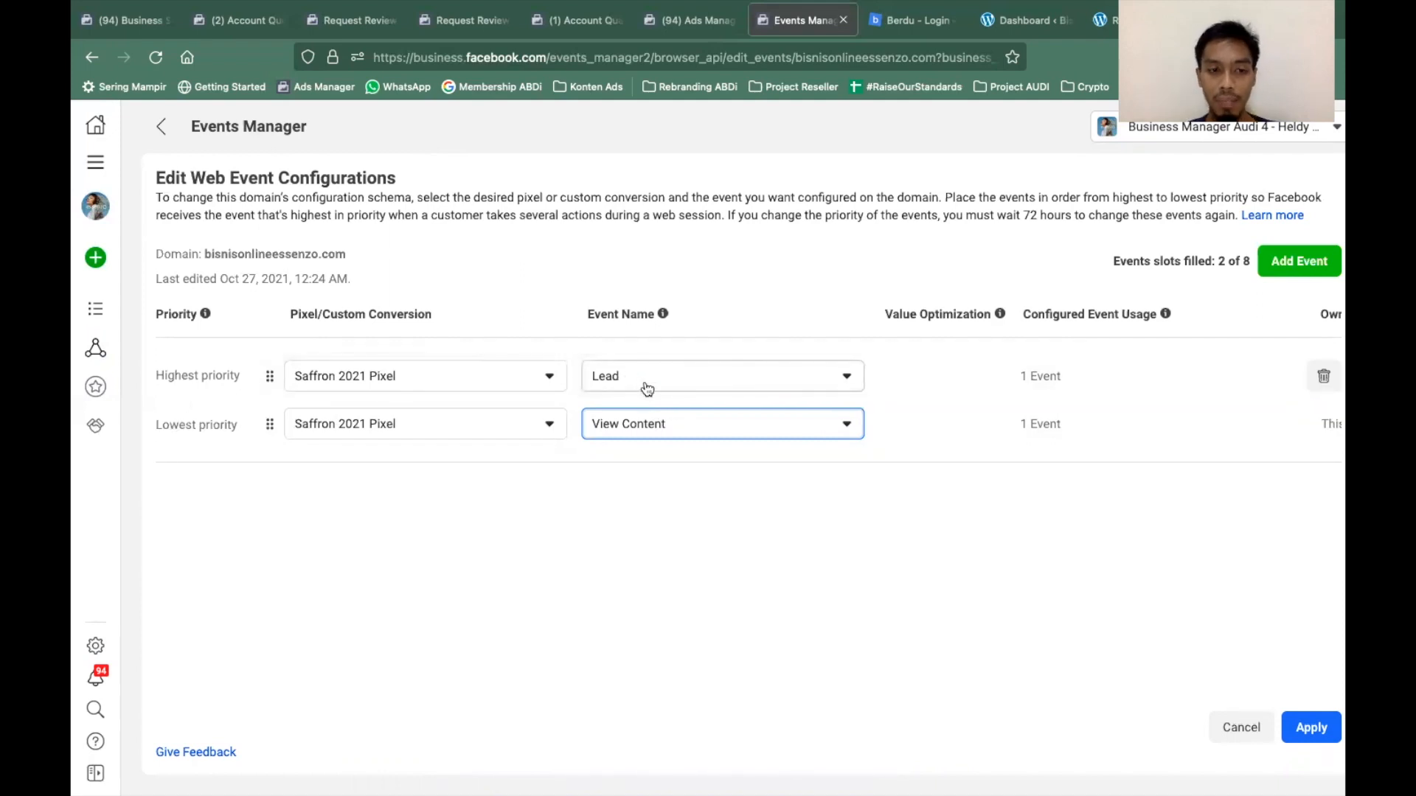
left_click(428, 376)
left_click(428, 376)
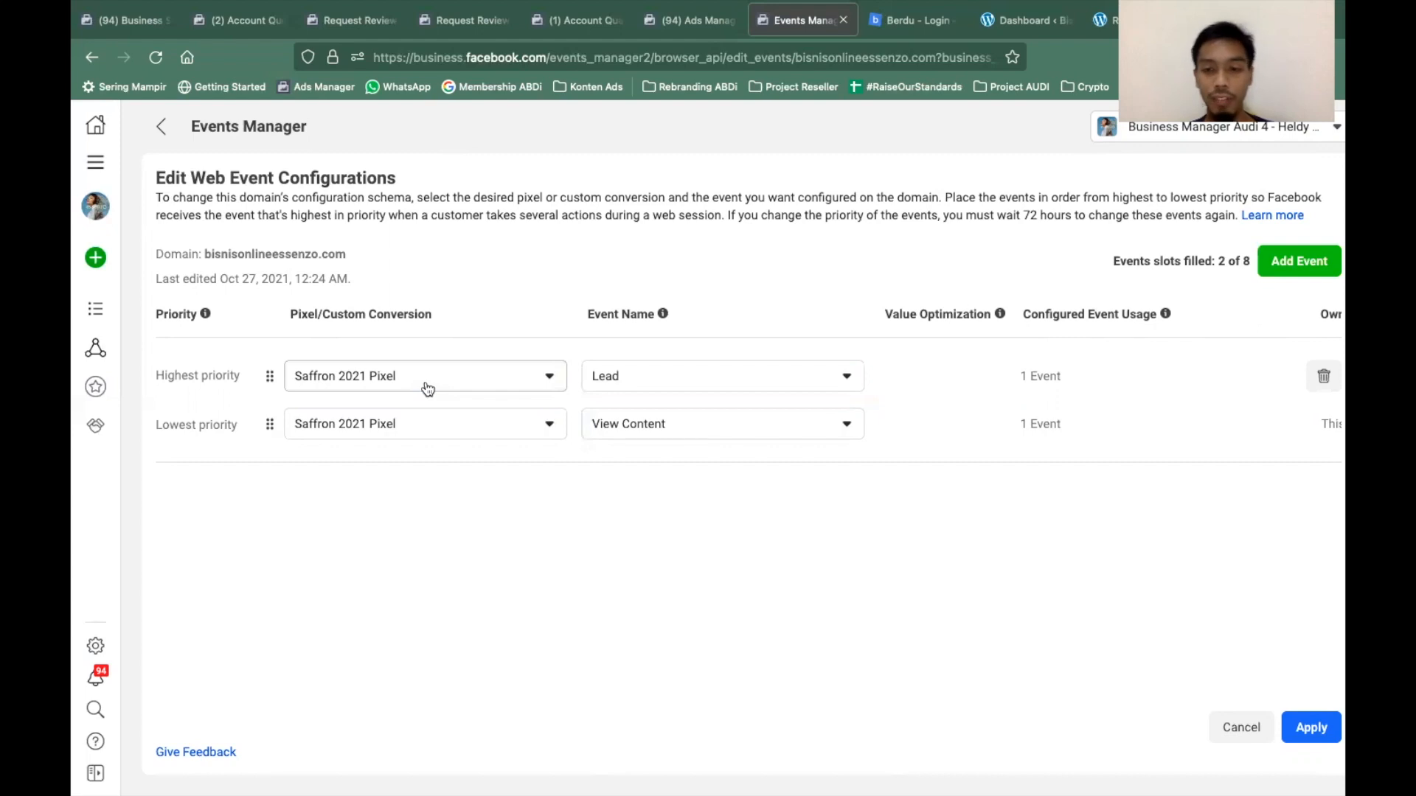
Add a third event to the configuration, using Saffron 2021 Pixel and Add to Cart.
left_click(1300, 263)
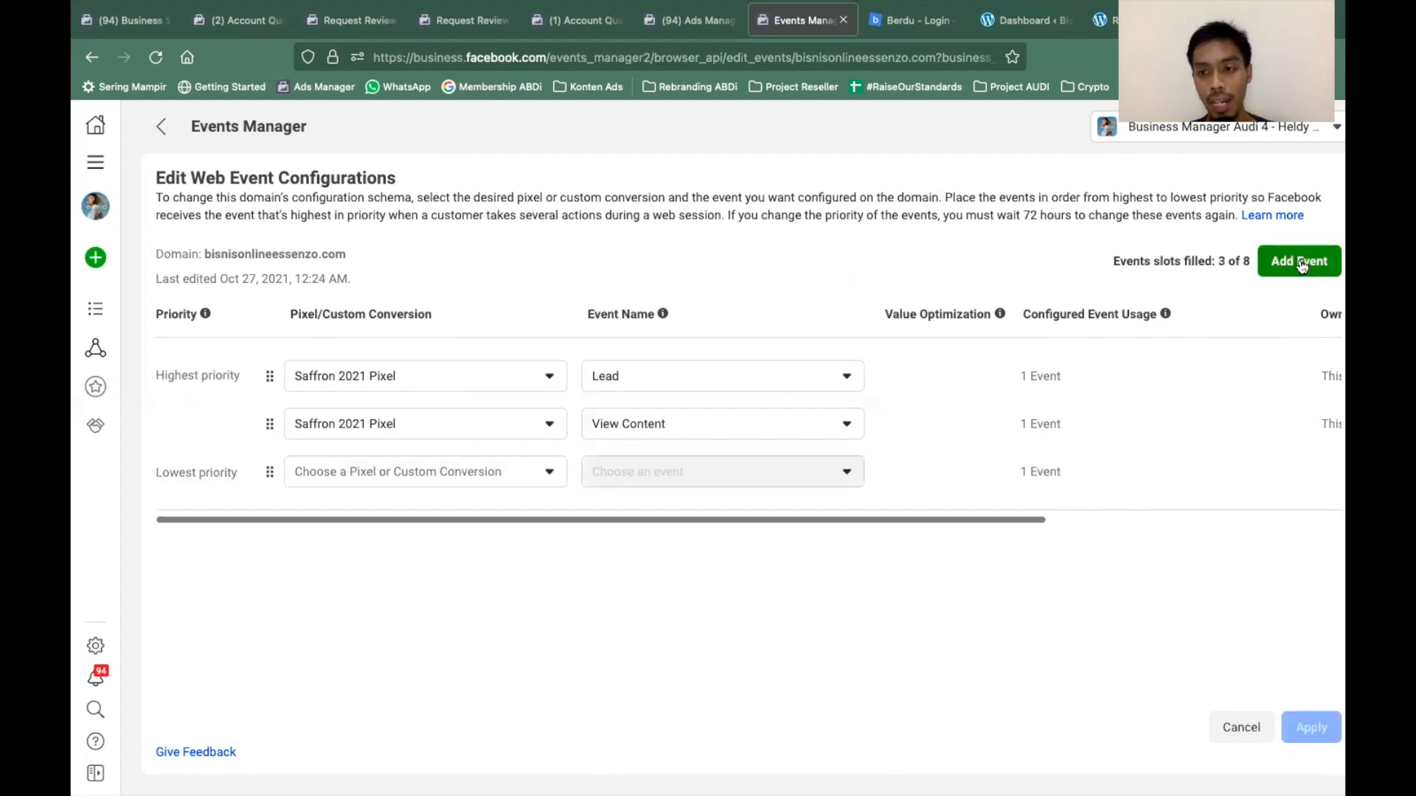
left_click(413, 484)
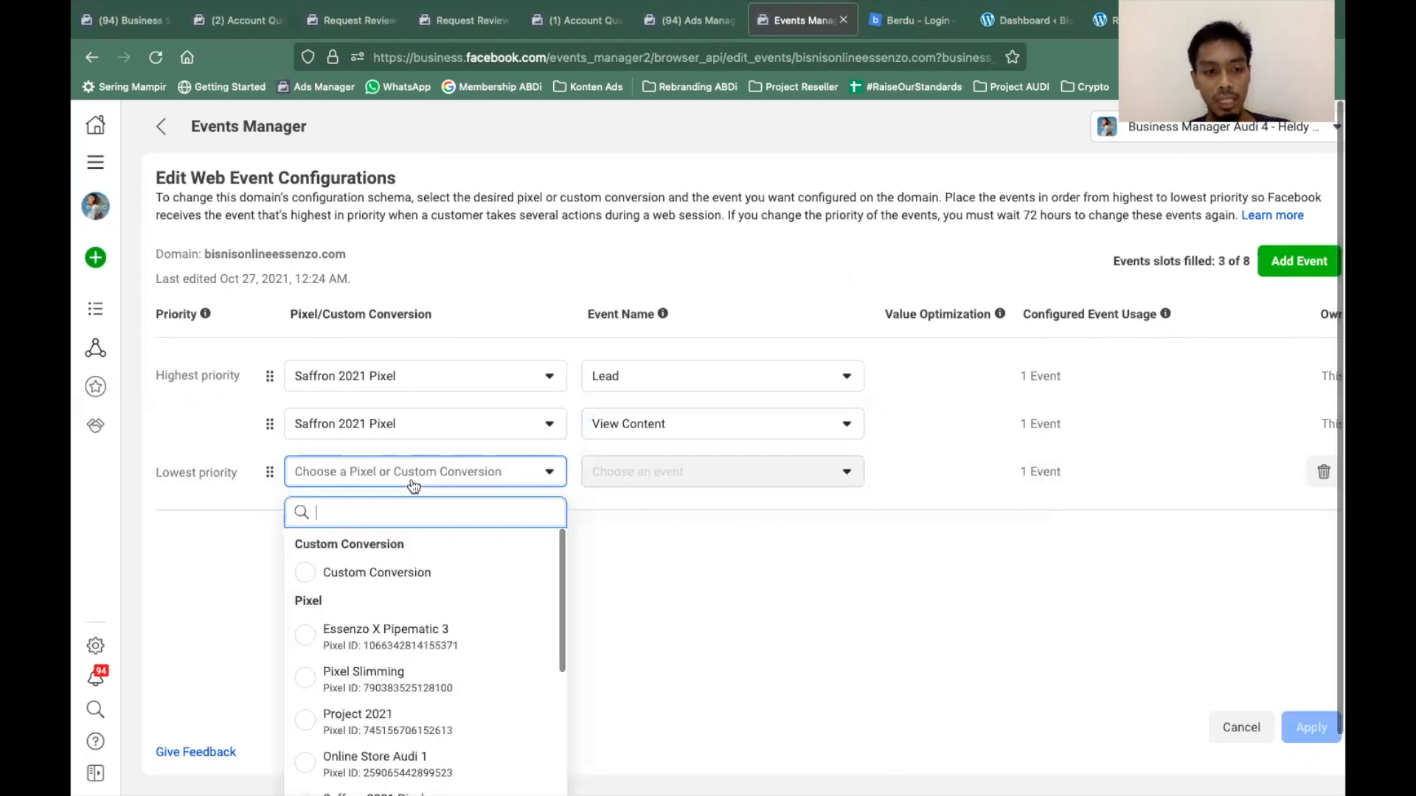
type("saff")
left_click(453, 574)
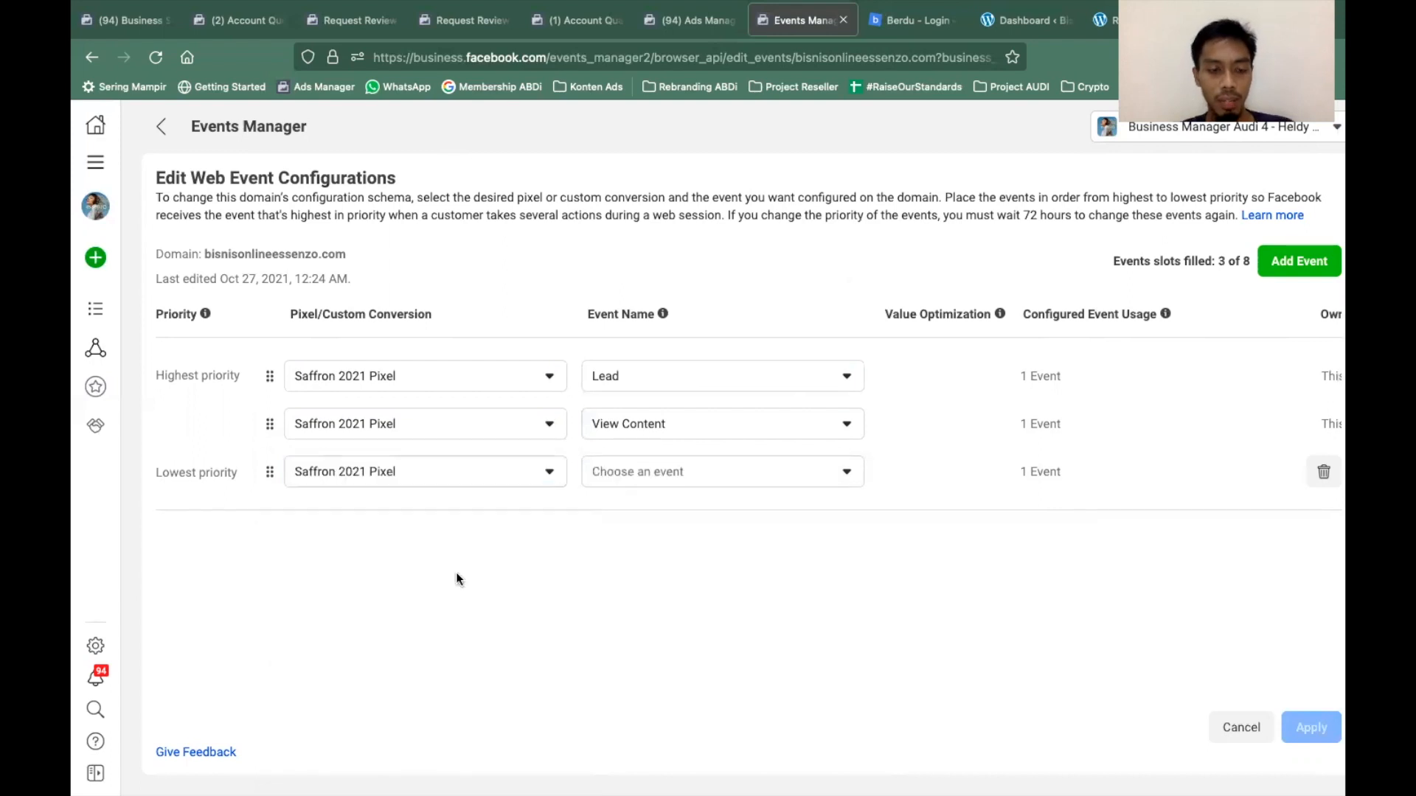
left_click(724, 479)
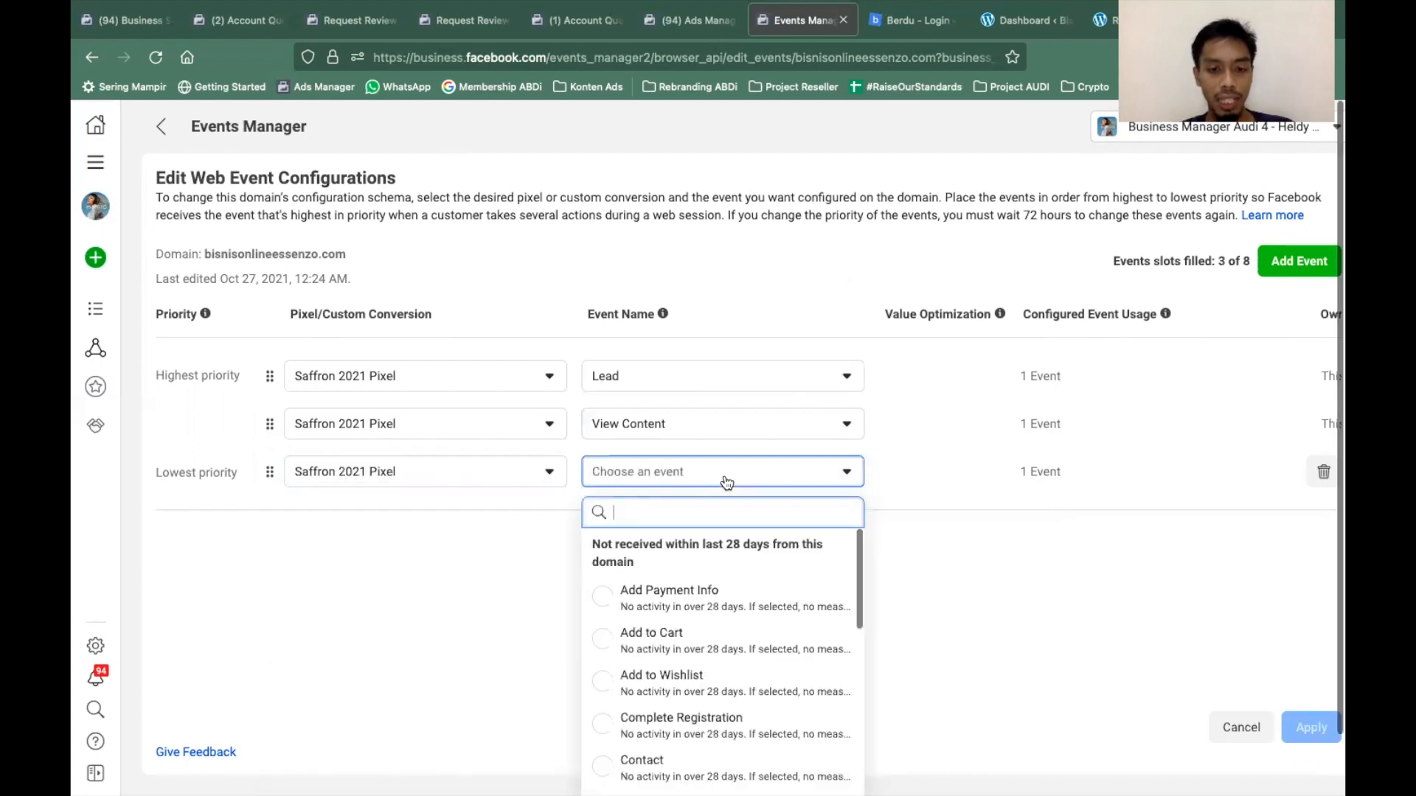
left_click(696, 643)
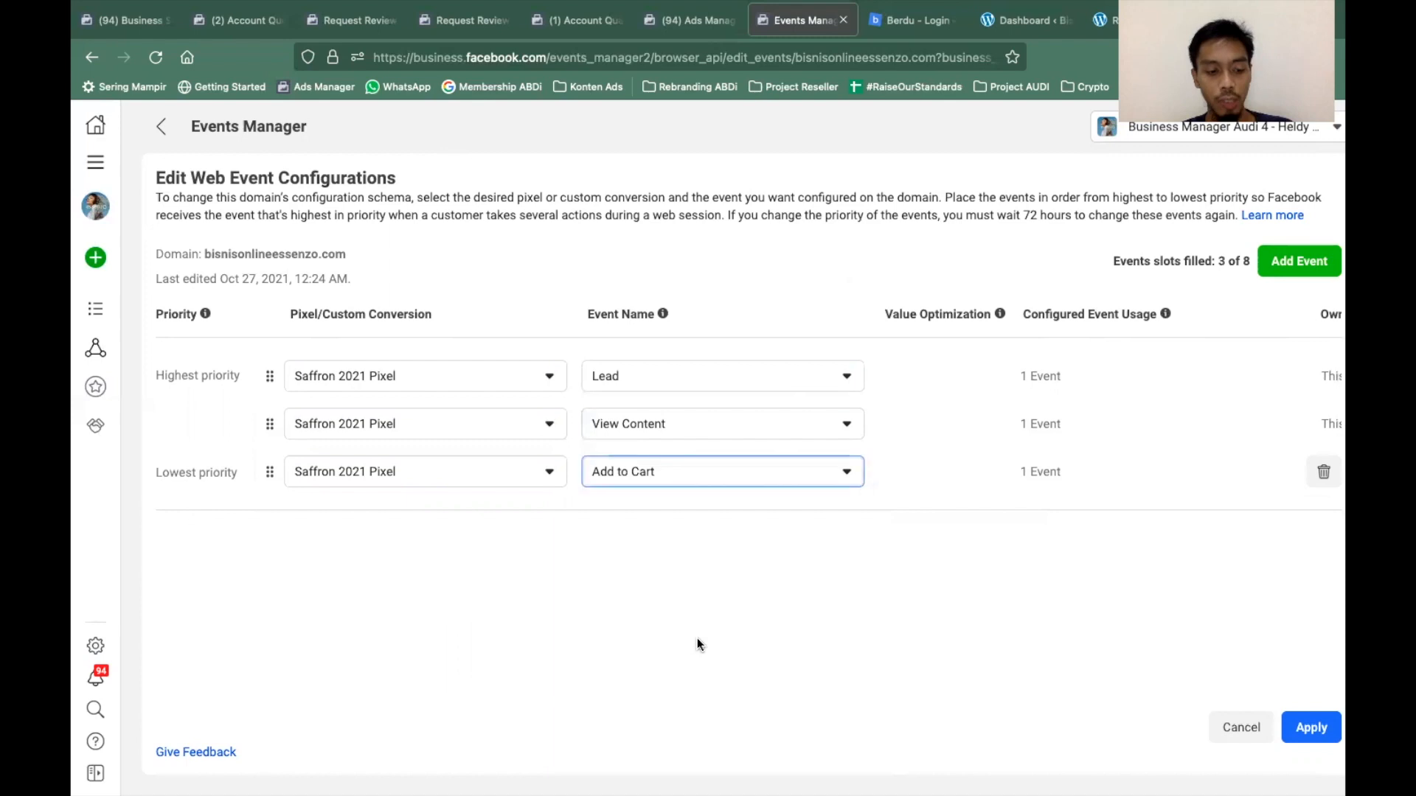